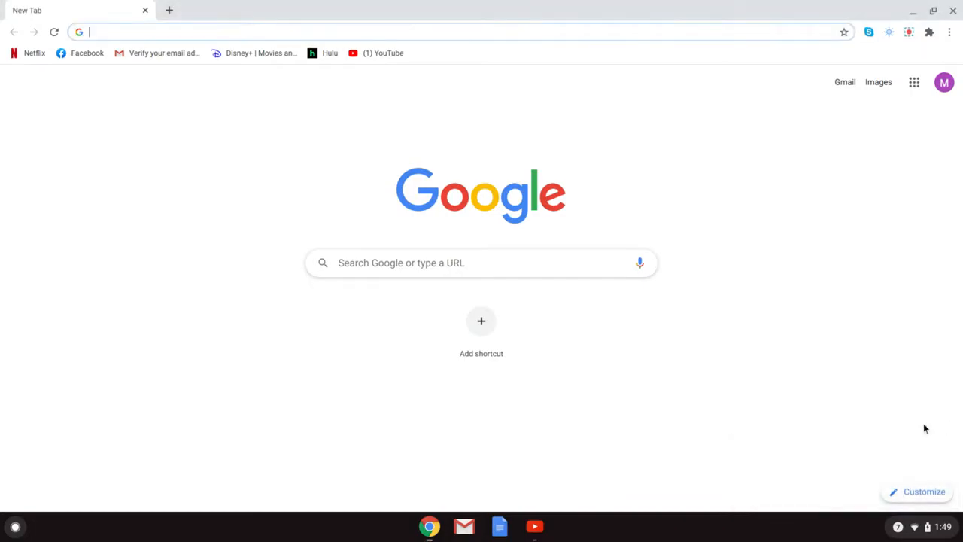
# - Search Google for "zoom" and open the official zoom.us website from the results
pyautogui.click(544, 266)
pyautogui.write('zoo')
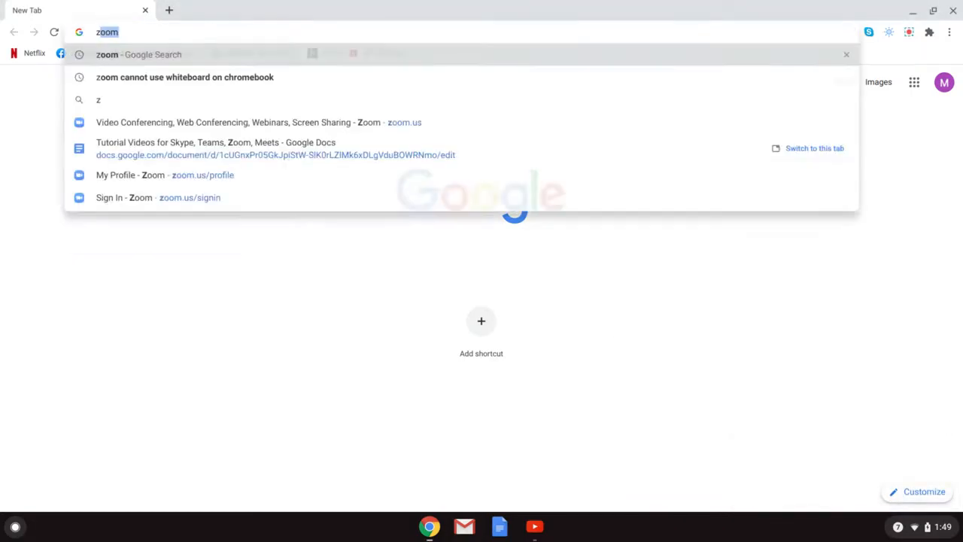
pyautogui.write('m')
pyautogui.press('Return')
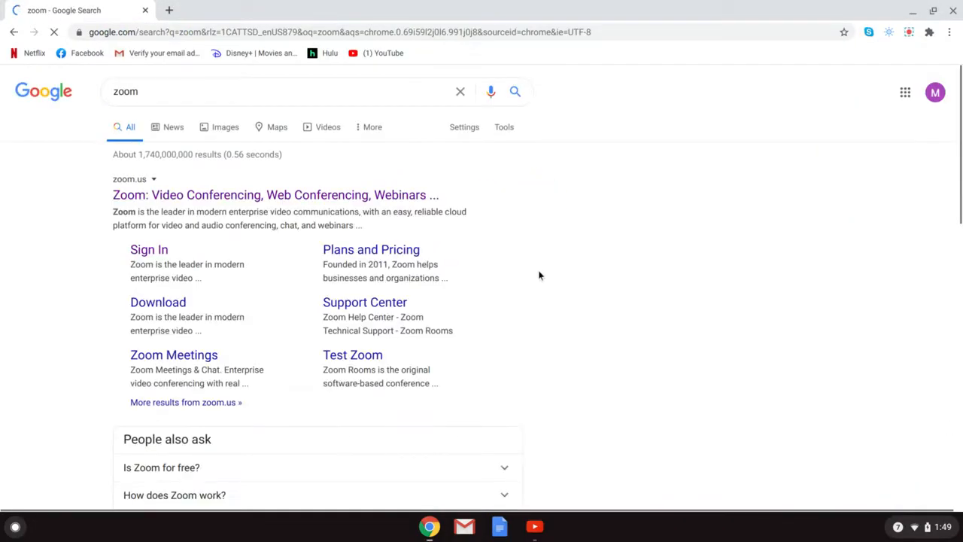
pyautogui.click(255, 195)
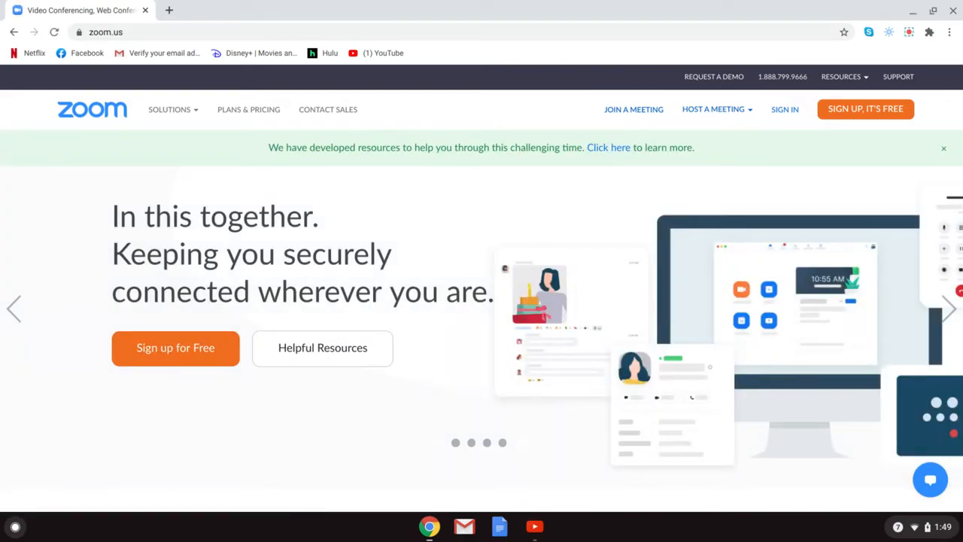
# - Review the Zoom meeting plans and open the free sign-up for the Basic plan
pyautogui.moveTo(827, 77)
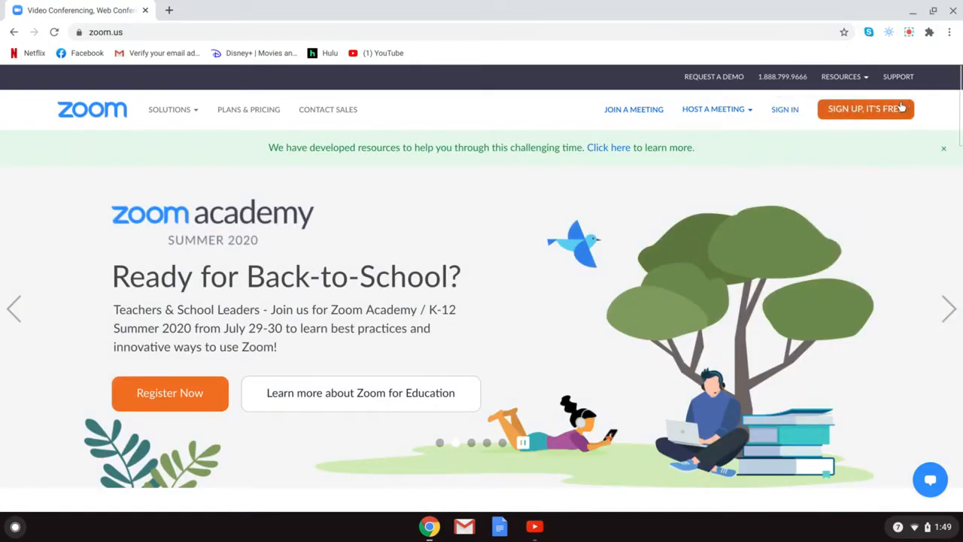
pyautogui.click(898, 110)
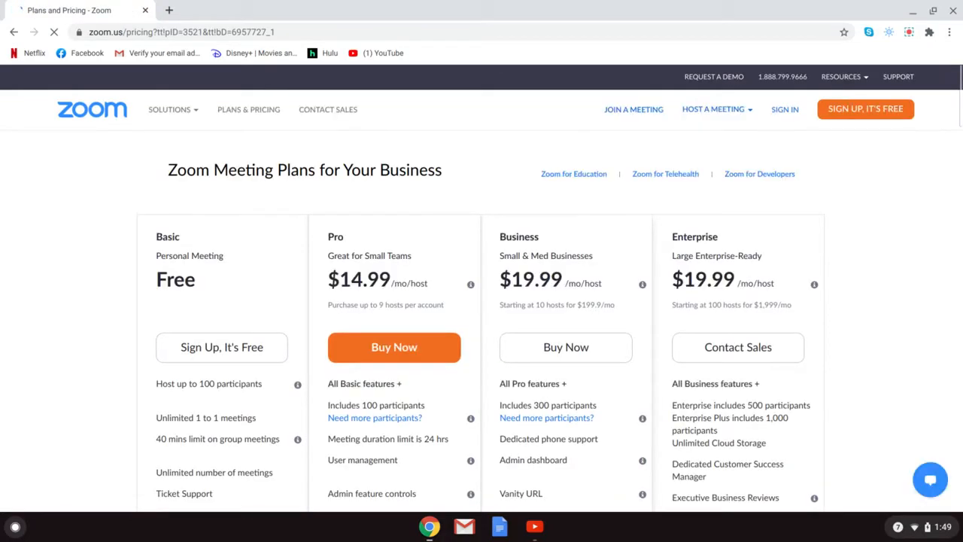
pyautogui.scroll(-2, 264, 248)
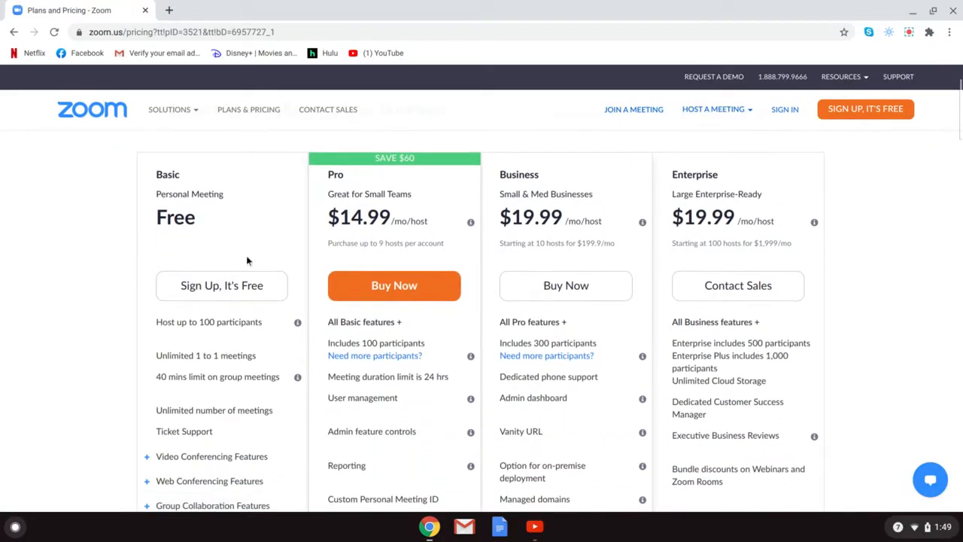
pyautogui.scroll(-1, 244, 280)
pyautogui.scroll(-3, 239, 280)
pyautogui.scroll(3, 239, 271)
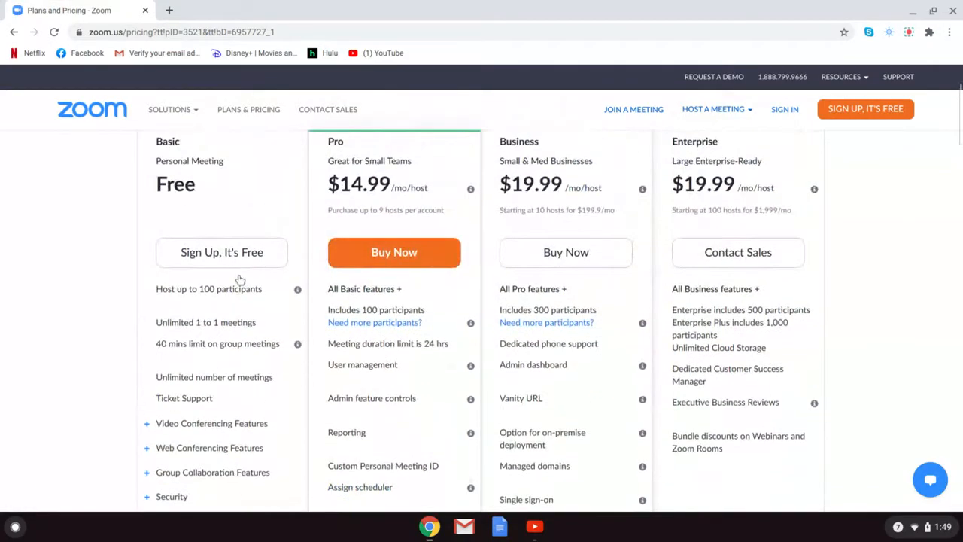
pyautogui.click(233, 258)
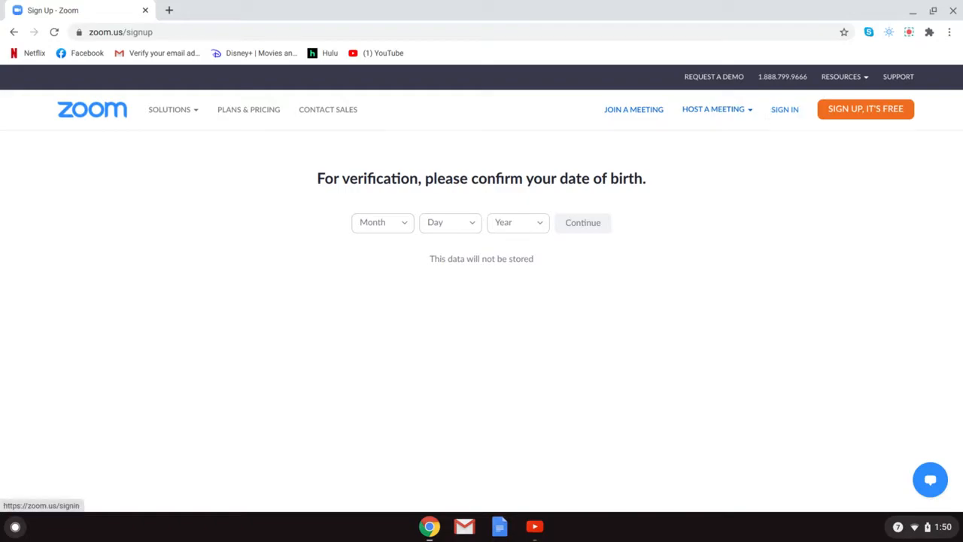
# - Switch to Zoom's sign-in page and sign in with the listed Google account
pyautogui.click(775, 113)
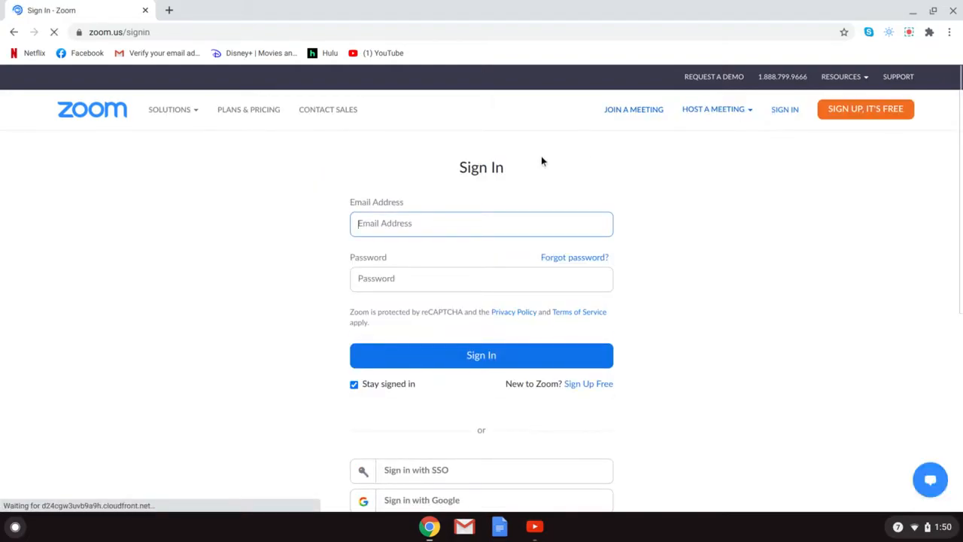
pyautogui.scroll(-1, 541, 161)
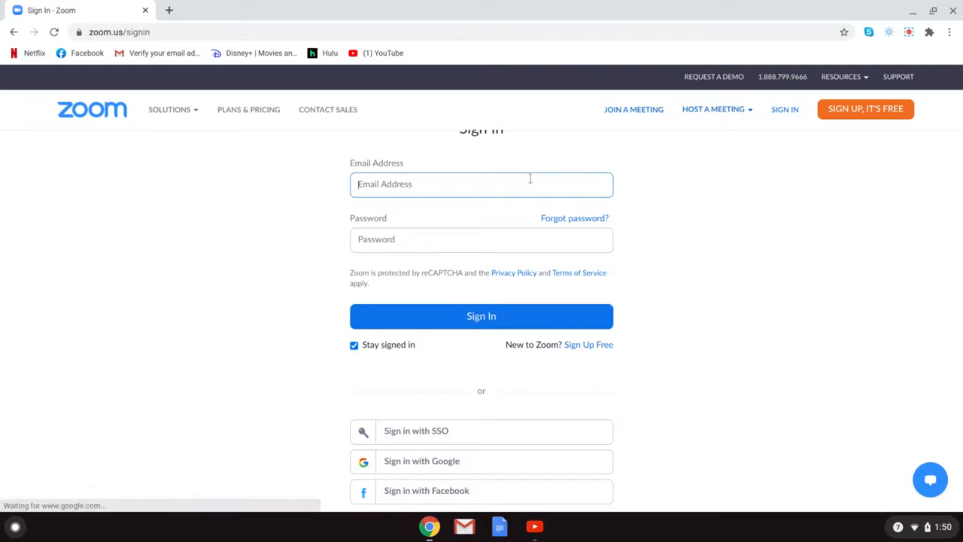
pyautogui.click(458, 462)
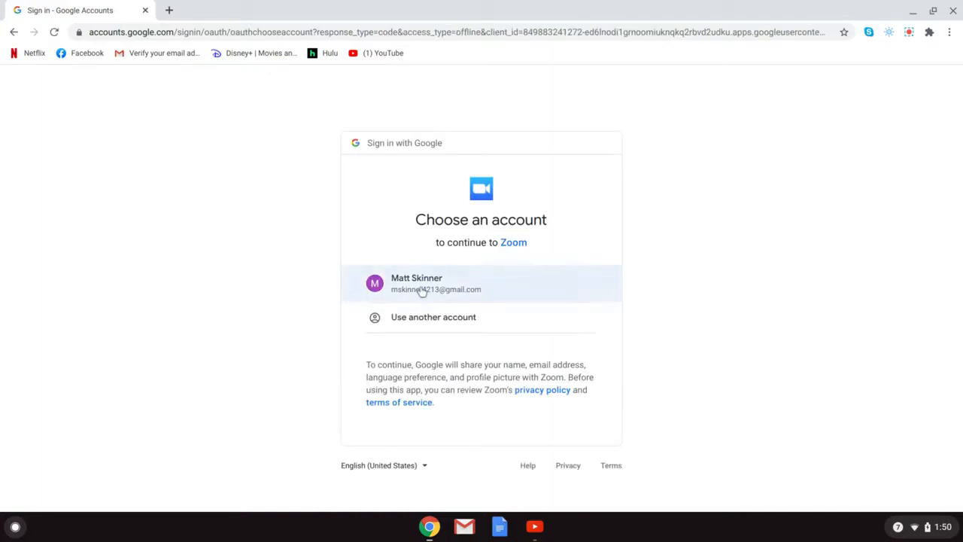
pyautogui.click(422, 292)
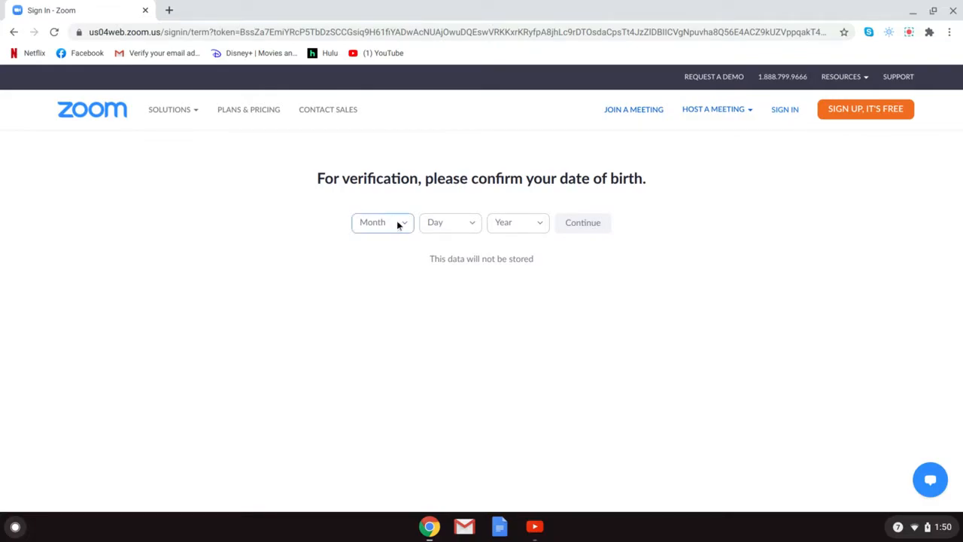
pyautogui.click(909, 31)
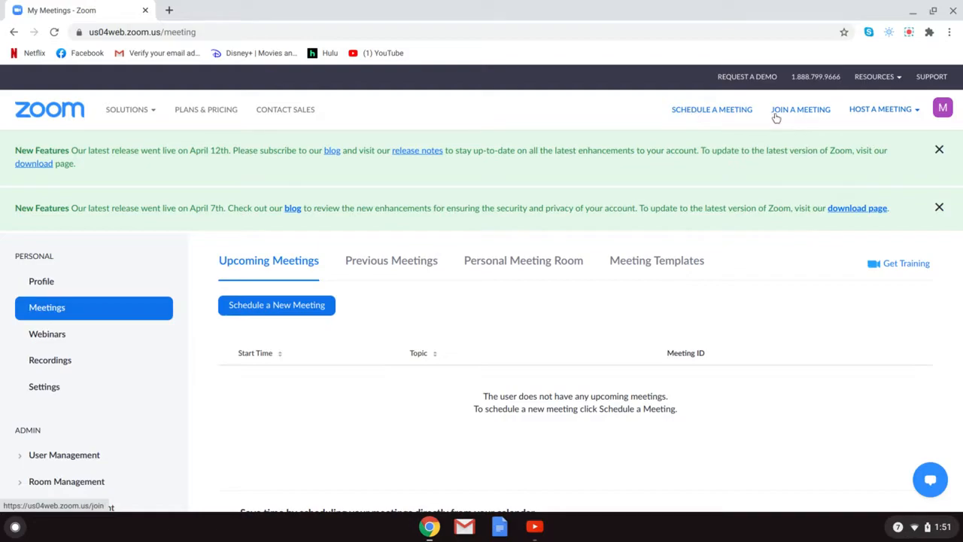
# - Host a new meeting with video on and join it with video from the preview
pyautogui.moveTo(857, 111)
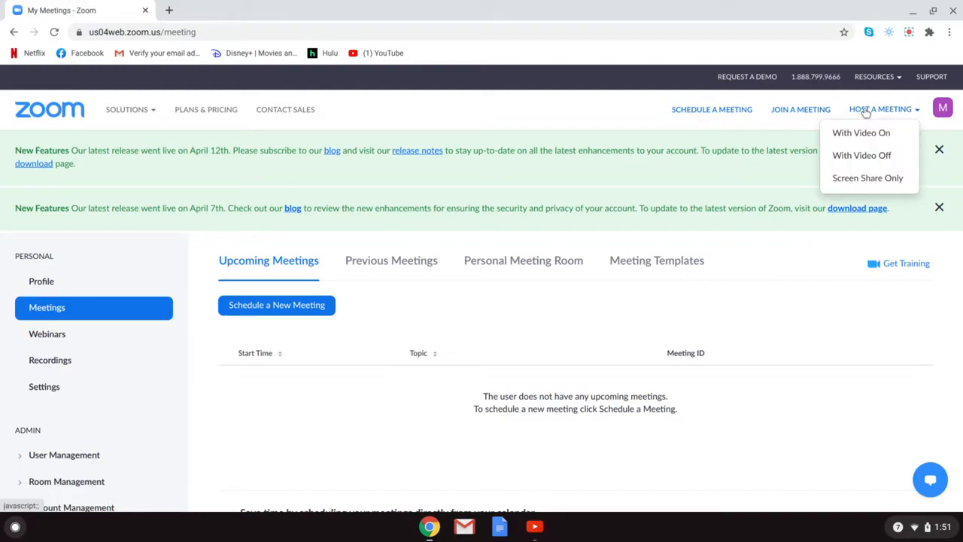
pyautogui.scroll(-2, 501, 282)
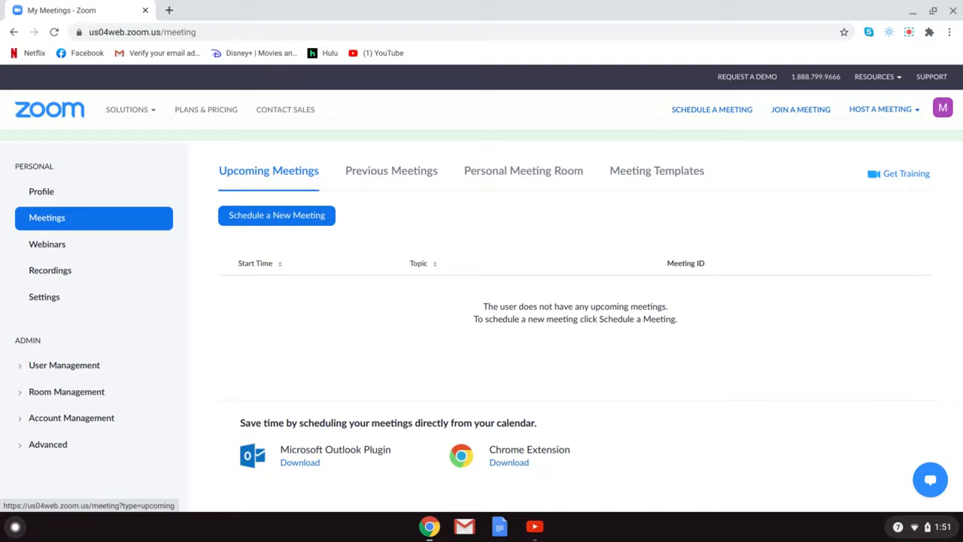
pyautogui.click(269, 265)
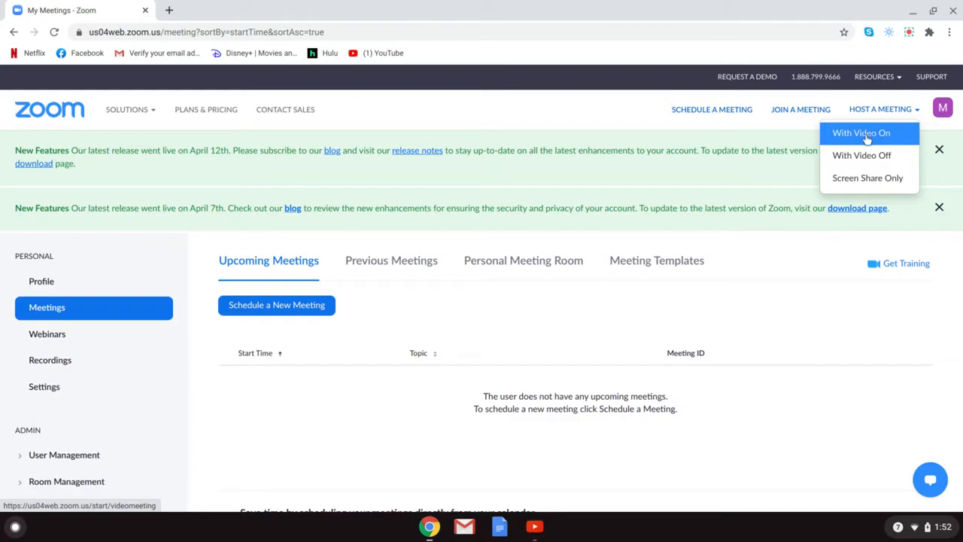
pyautogui.click(865, 140)
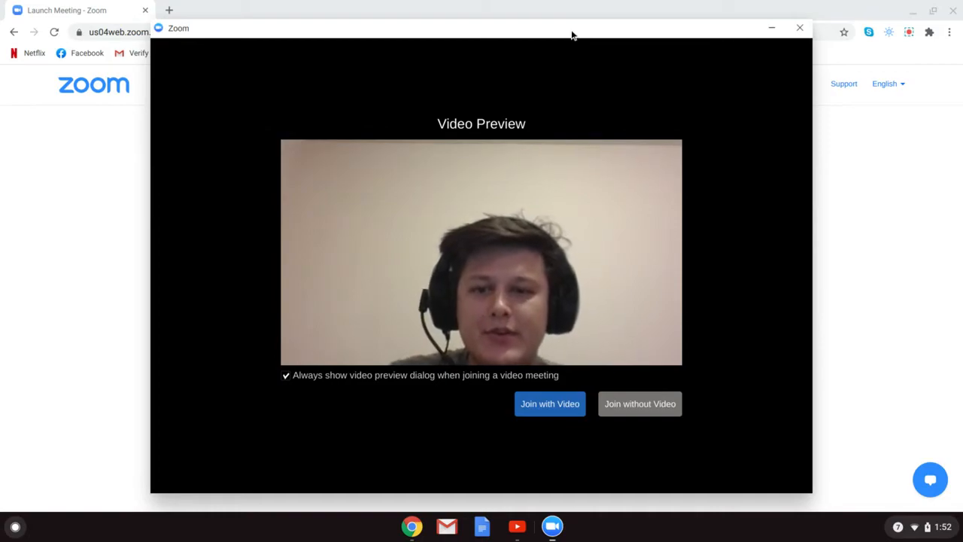
pyautogui.moveTo(572, 34); pyautogui.dragTo(570, 53)
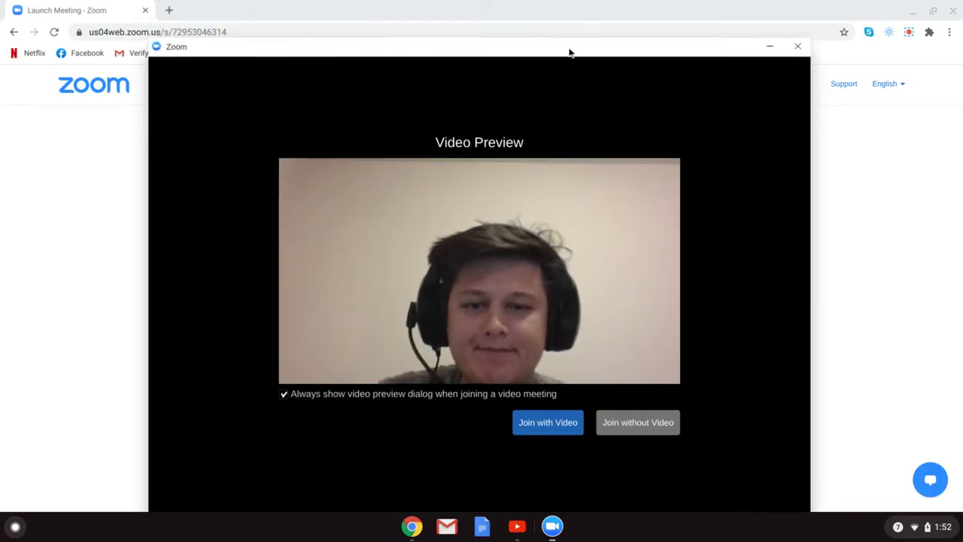
pyautogui.click(537, 427)
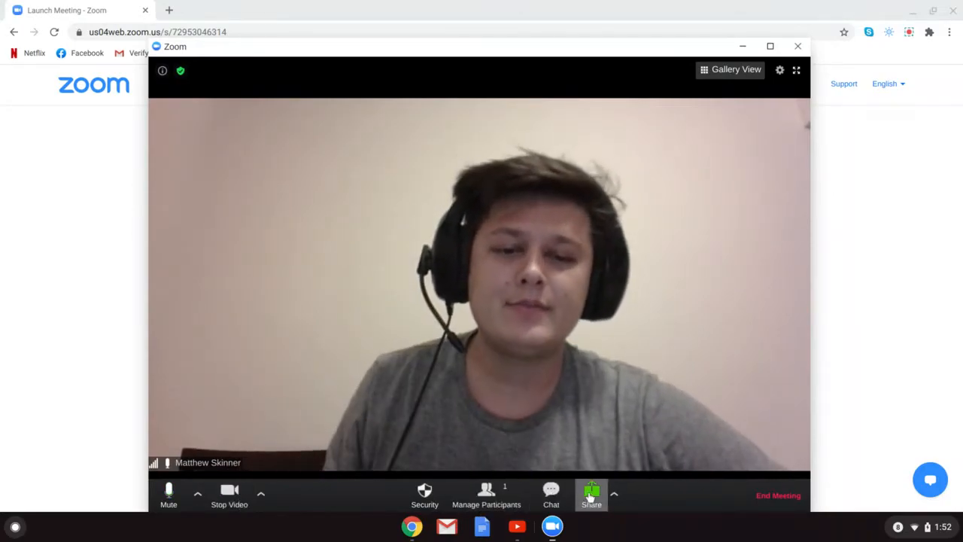
# - View the meeting's sharing permissions and the Desktop screen-sharing choice, and cancel without sharing
pyautogui.click(614, 496)
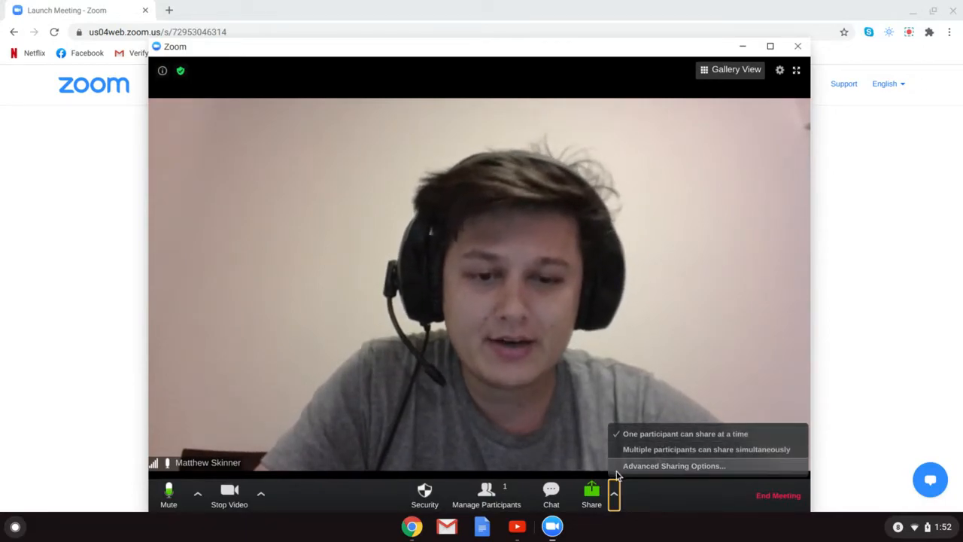
pyautogui.click(592, 497)
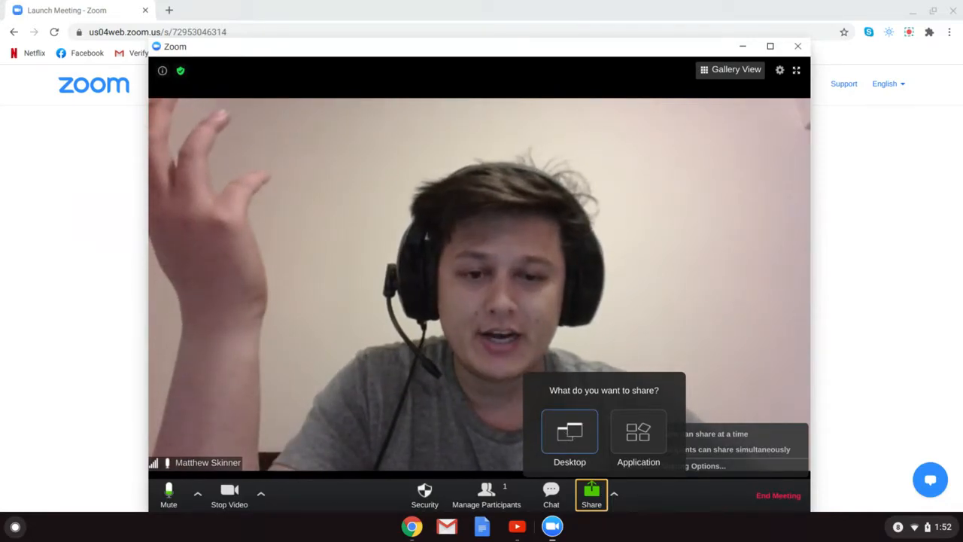
pyautogui.click(565, 432)
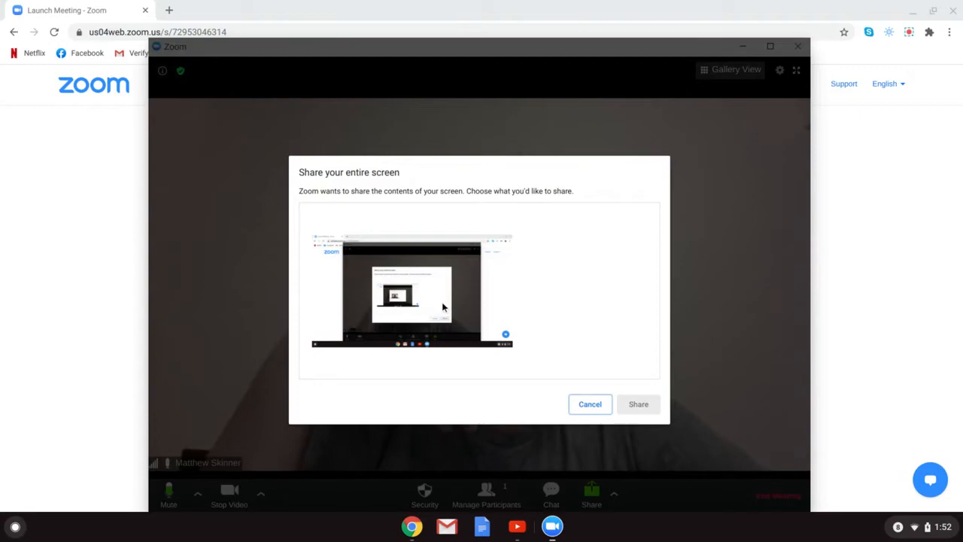
pyautogui.click(590, 404)
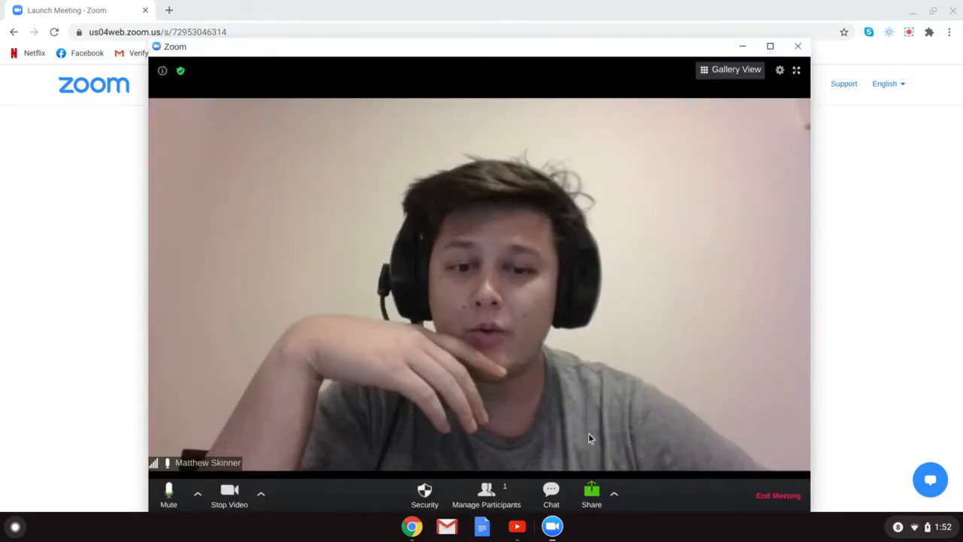
# - View the application windows available for sharing in the meeting, and cancel without sharing
pyautogui.click(599, 496)
pyautogui.click(624, 449)
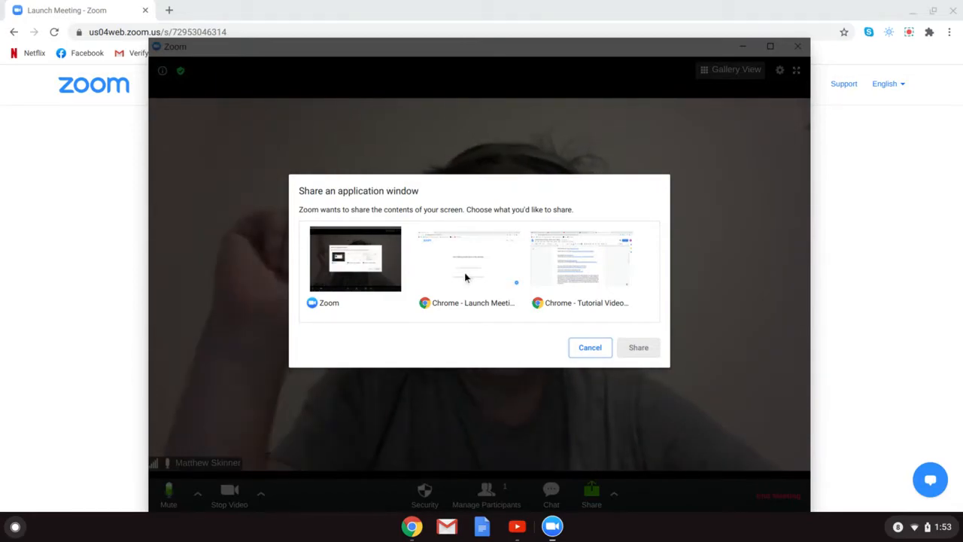
pyautogui.click(588, 348)
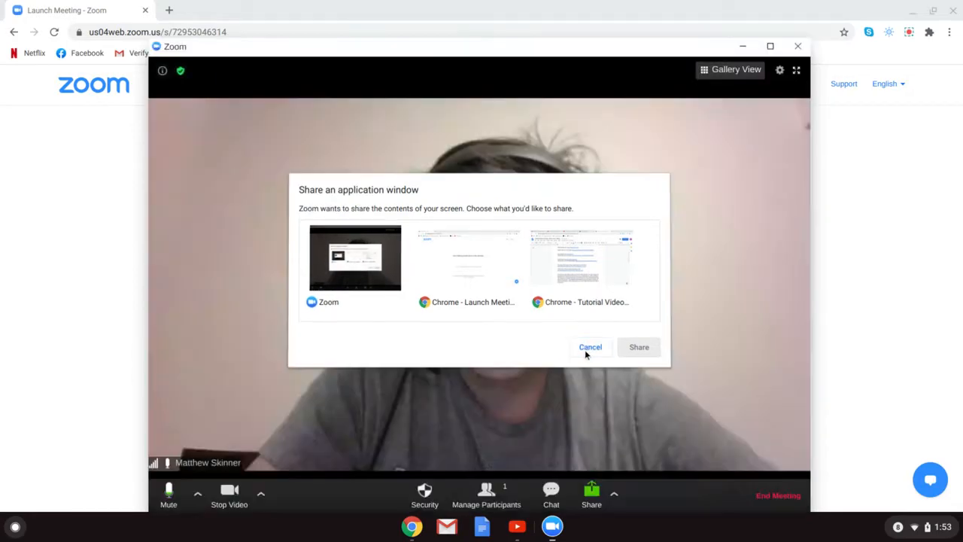
# - Enable Mute Participants on Entry in the meeting's participant management options and check the setting
pyautogui.click(487, 493)
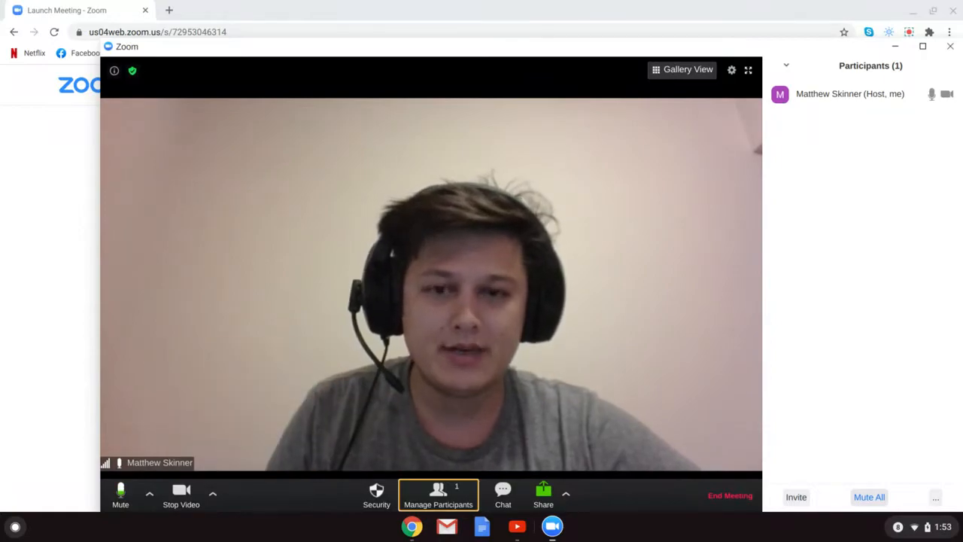
pyautogui.click(934, 502)
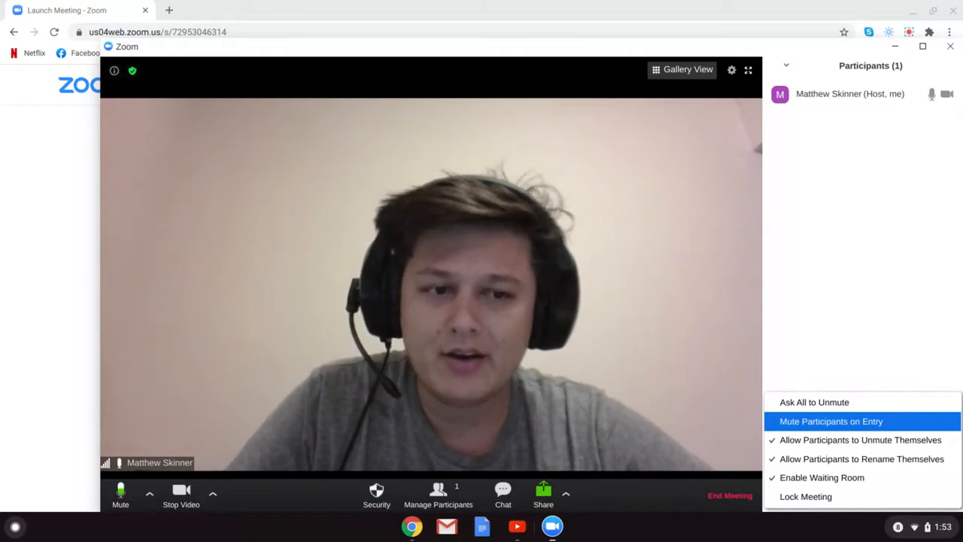
pyautogui.click(887, 427)
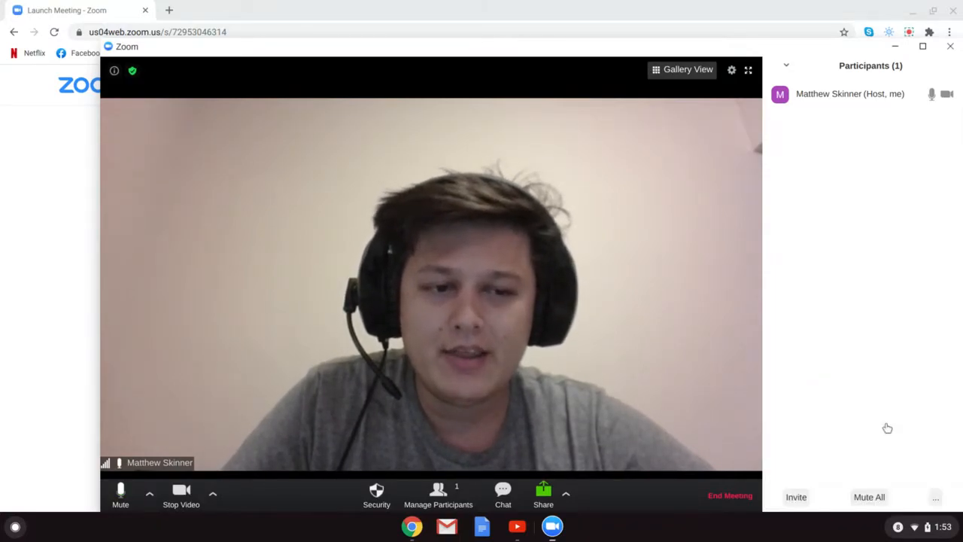
pyautogui.click(935, 497)
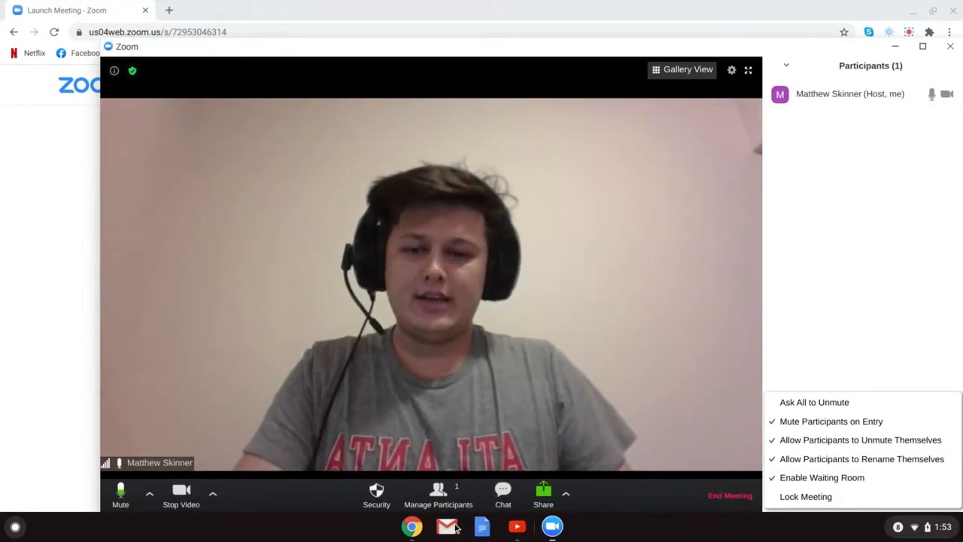
pyautogui.click(786, 65)
pyautogui.click(766, 265)
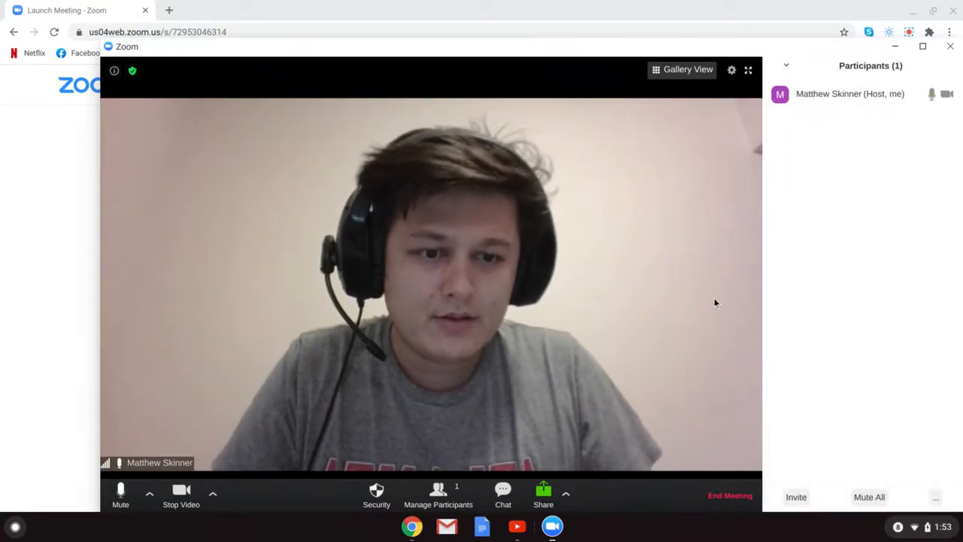
# - Invite a participant to the meeting through Gmail, adding the contact's e-mail as recipient and sending the invitation
pyautogui.click(792, 496)
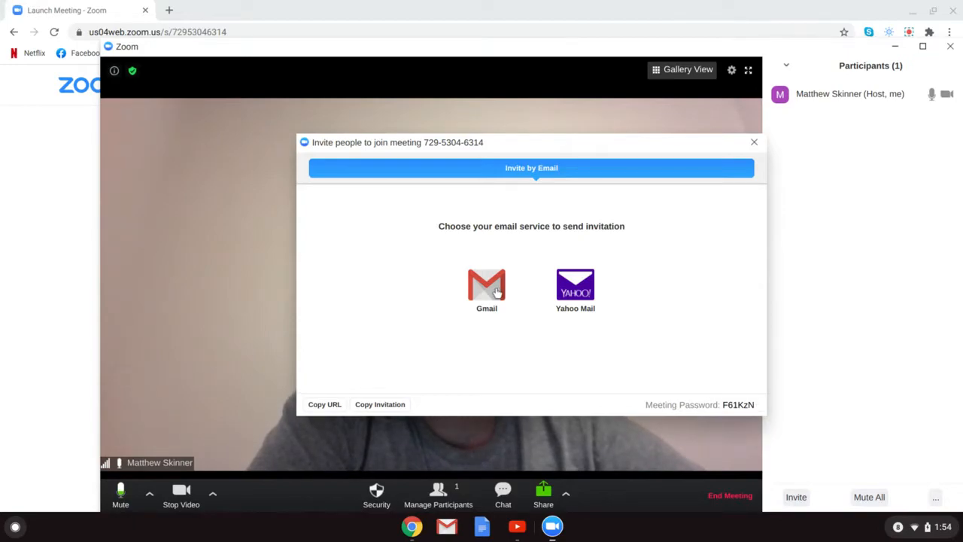
pyautogui.click(496, 292)
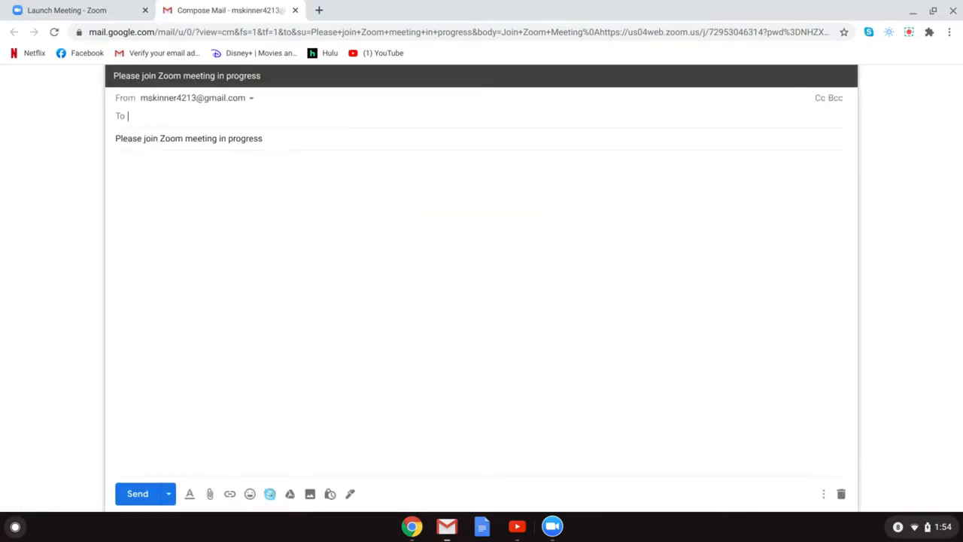
pyautogui.write('am')
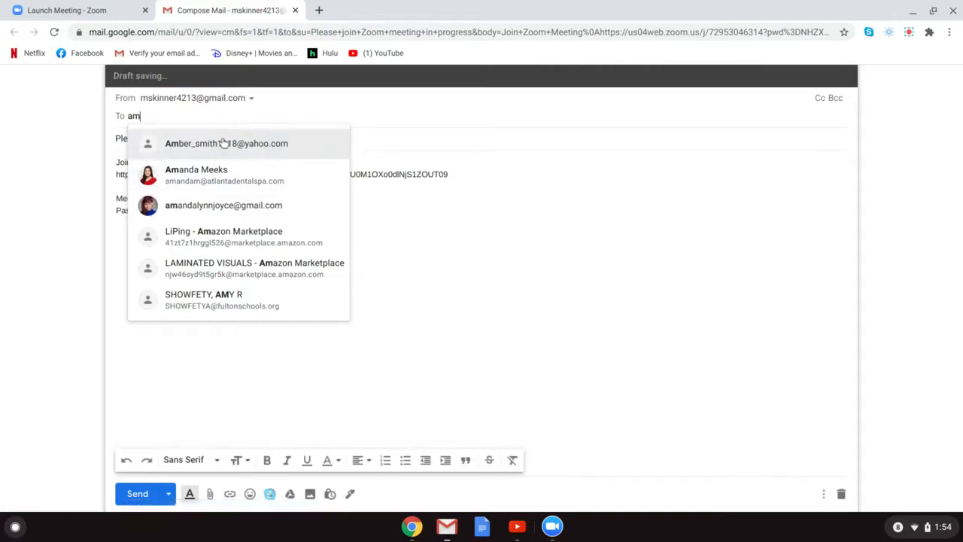
pyautogui.click(222, 142)
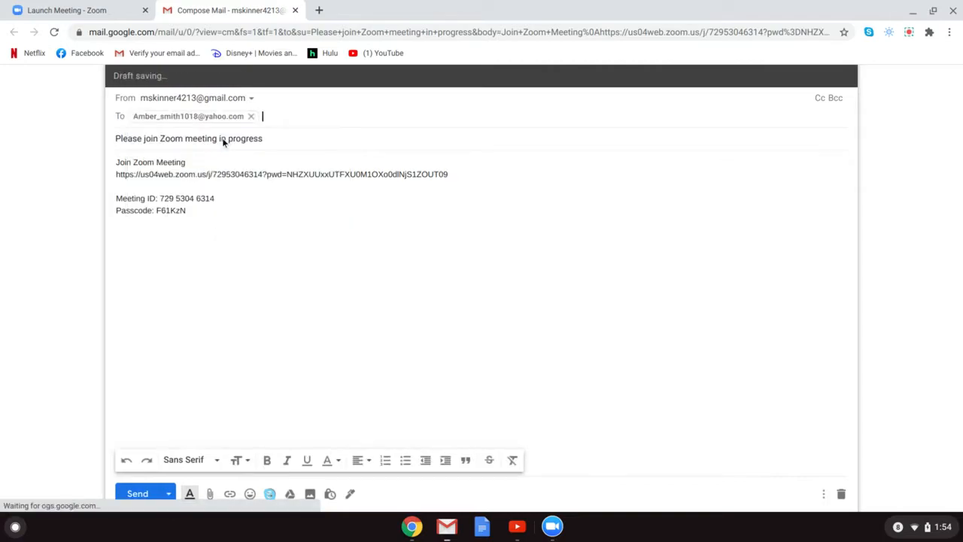
pyautogui.click(143, 494)
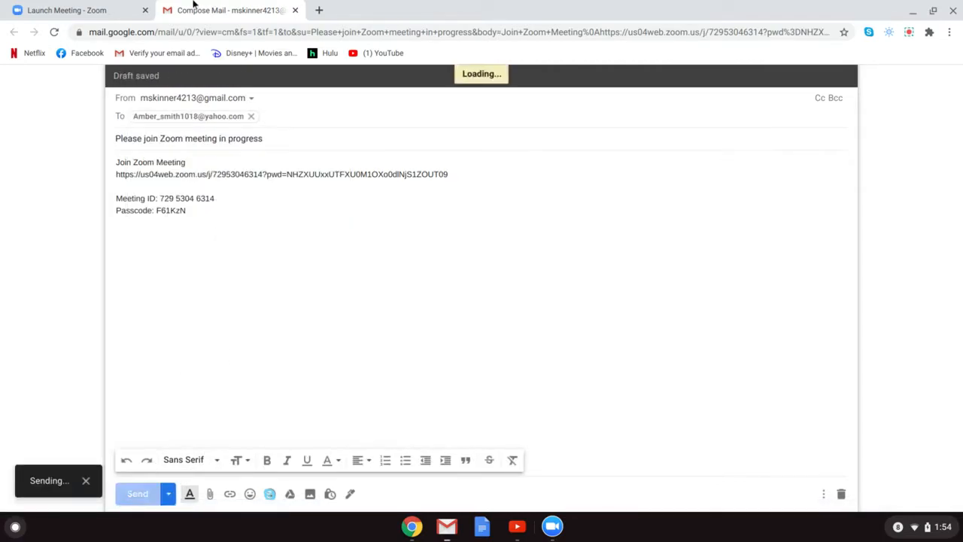
# - Switch from Gmail back to the Zoom meeting and view its video settings
pyautogui.click(65, 11)
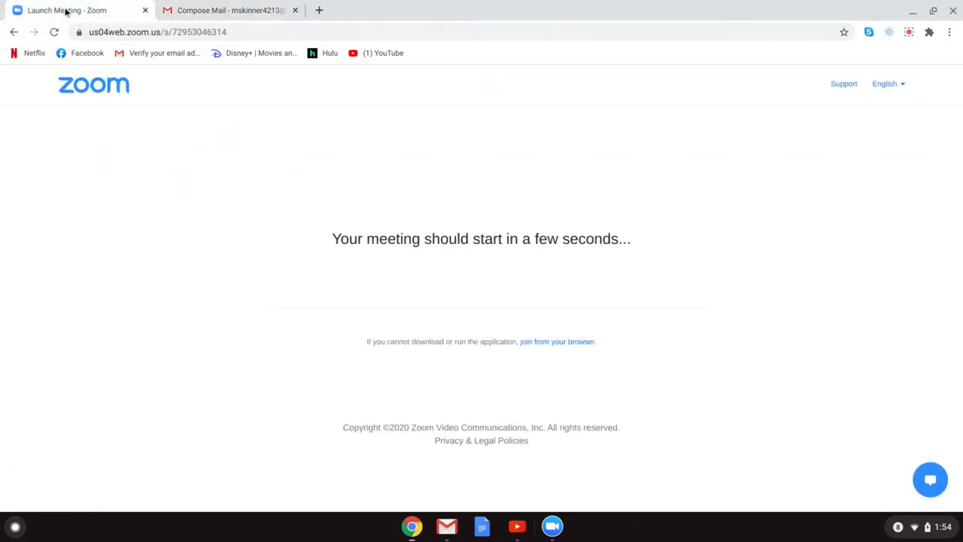
pyautogui.click(552, 526)
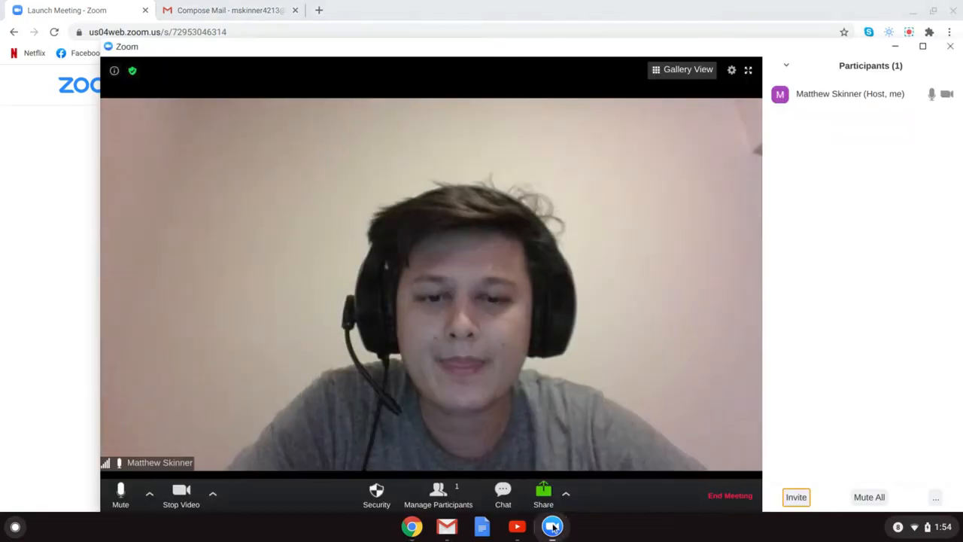
pyautogui.click(731, 70)
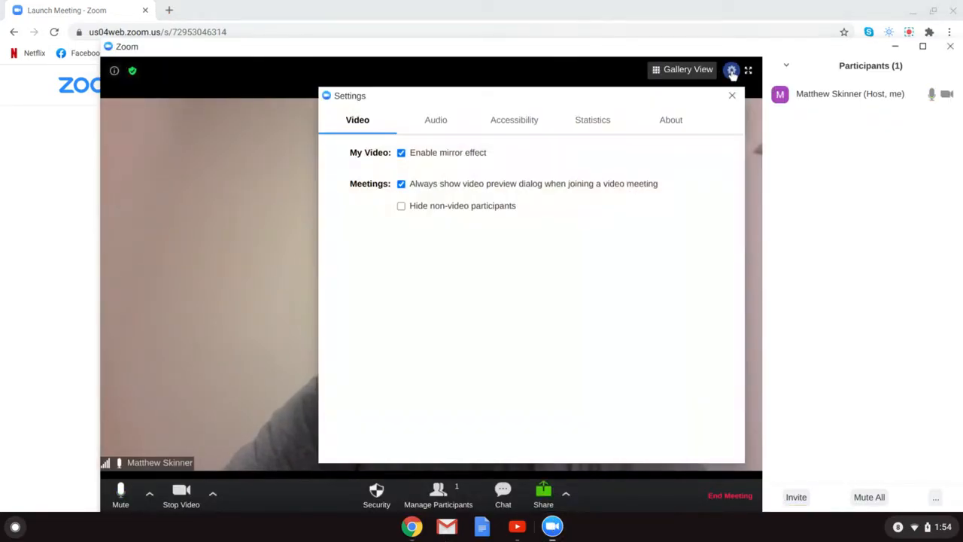
pyautogui.click(437, 121)
pyautogui.click(350, 120)
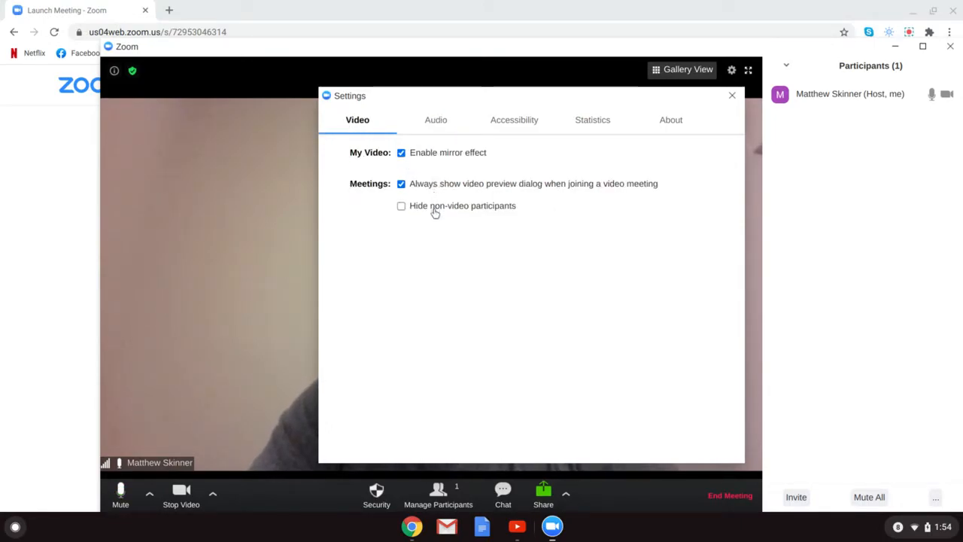
# - Enable Always mute microphone when joining meeting in the Zoom audio settings
pyautogui.click(434, 122)
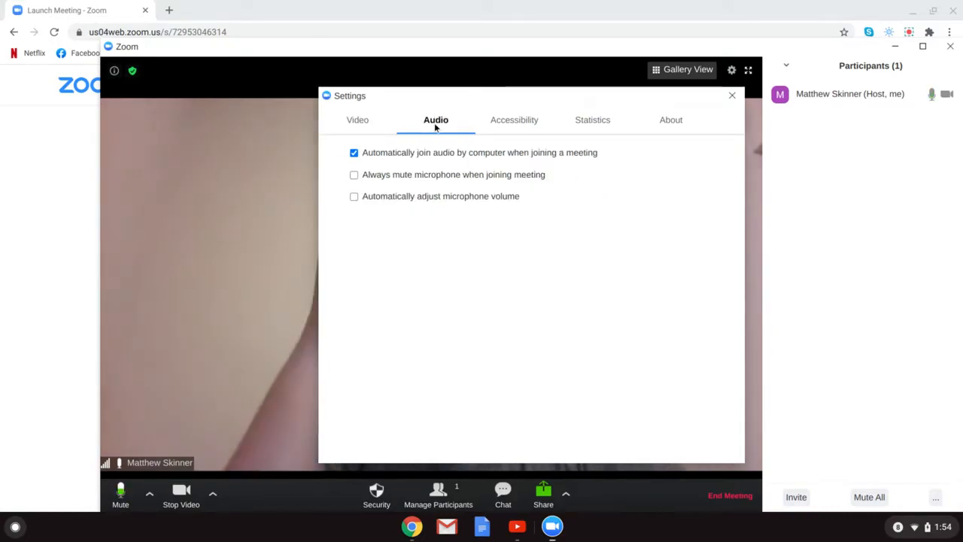
pyautogui.click(456, 181)
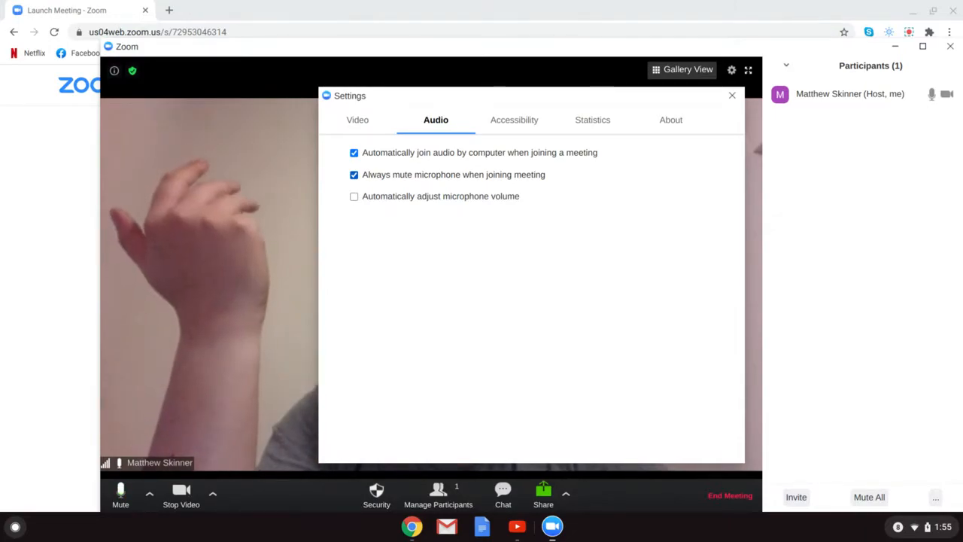
# - Review the accessibility shortcuts, statistics, version information and video settings, and close the settings window
pyautogui.click(530, 122)
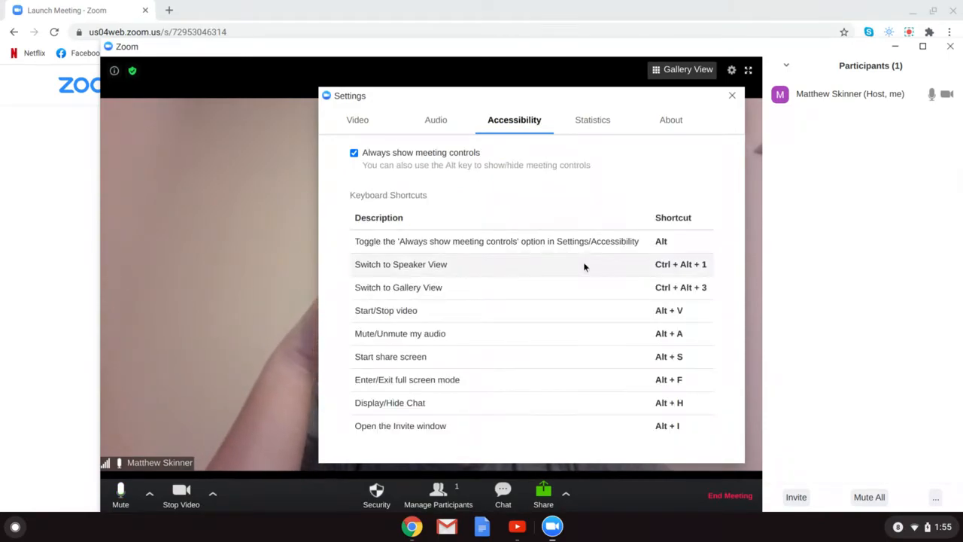
pyautogui.click(579, 121)
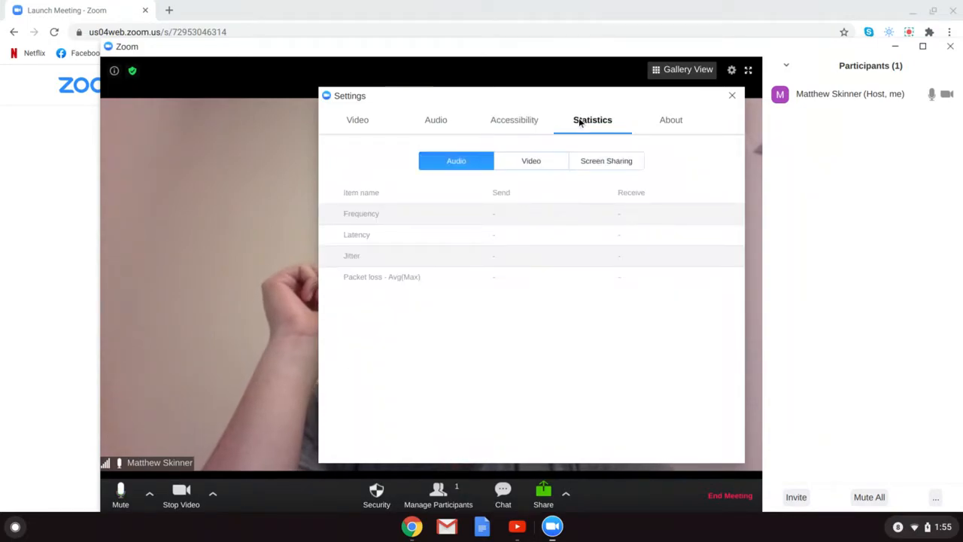
pyautogui.click(661, 121)
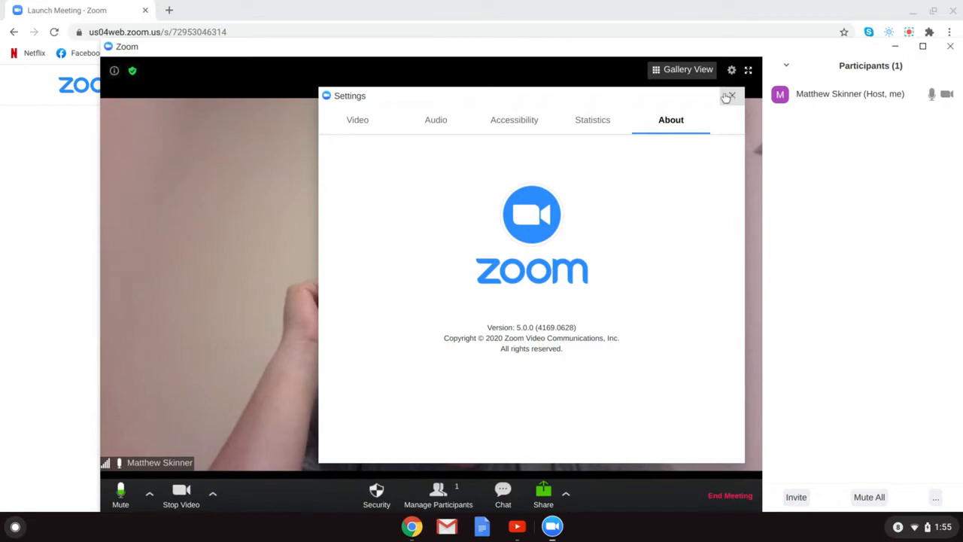
pyautogui.click(354, 121)
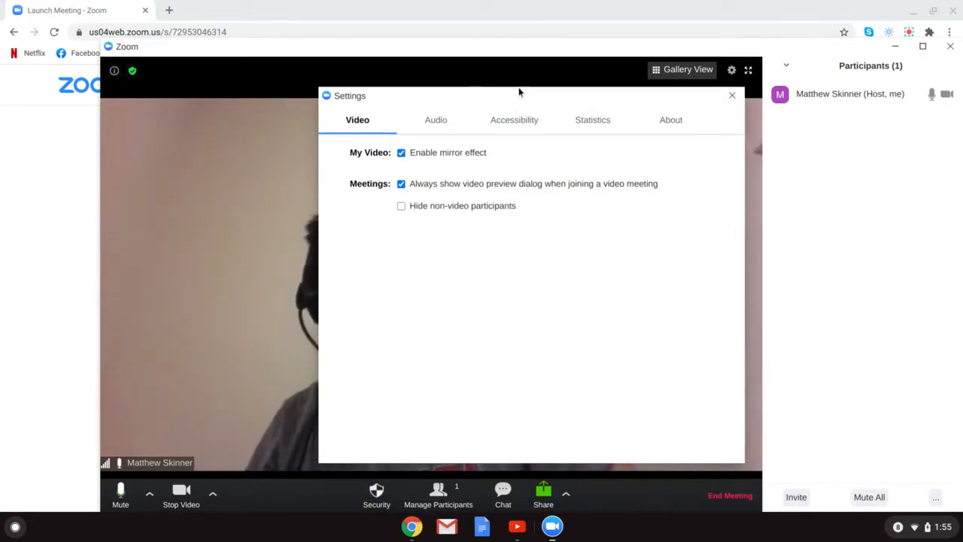
pyautogui.click(733, 95)
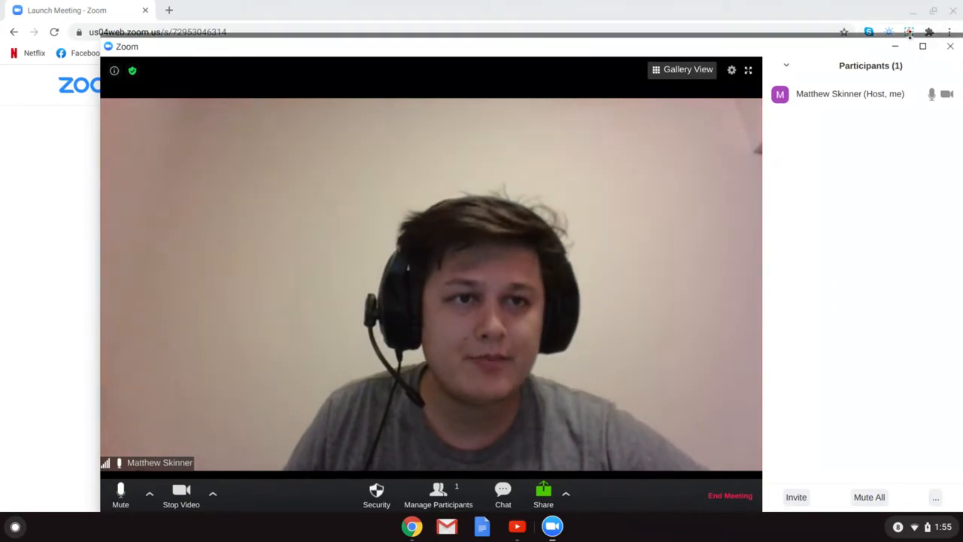
pyautogui.click(910, 32)
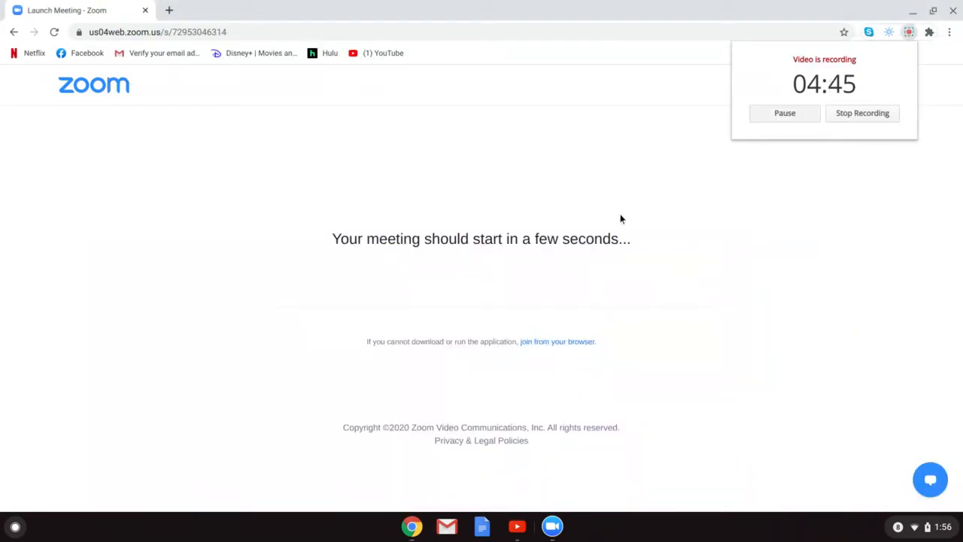
pyautogui.click(910, 13)
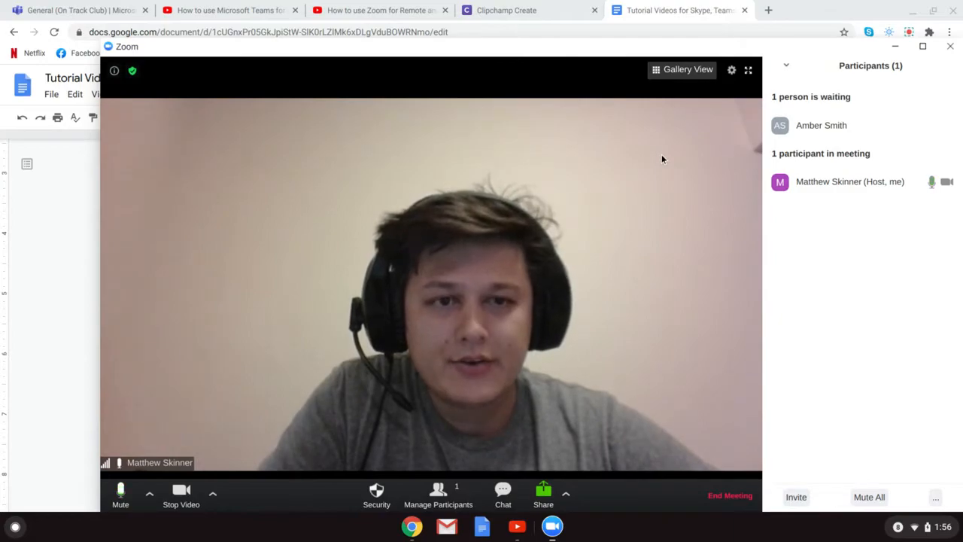
# - Admit the waiting participant to the meeting
pyautogui.moveTo(822, 127)
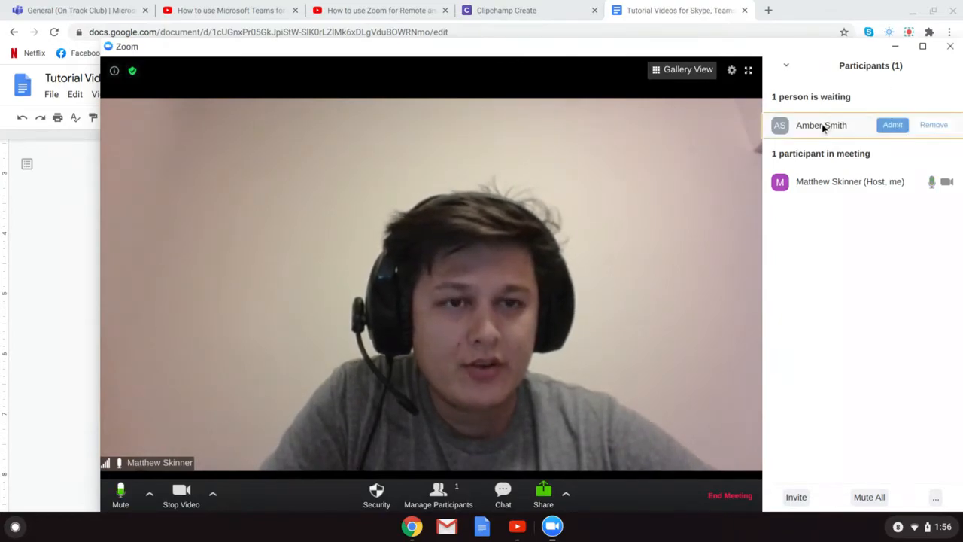
pyautogui.click(891, 125)
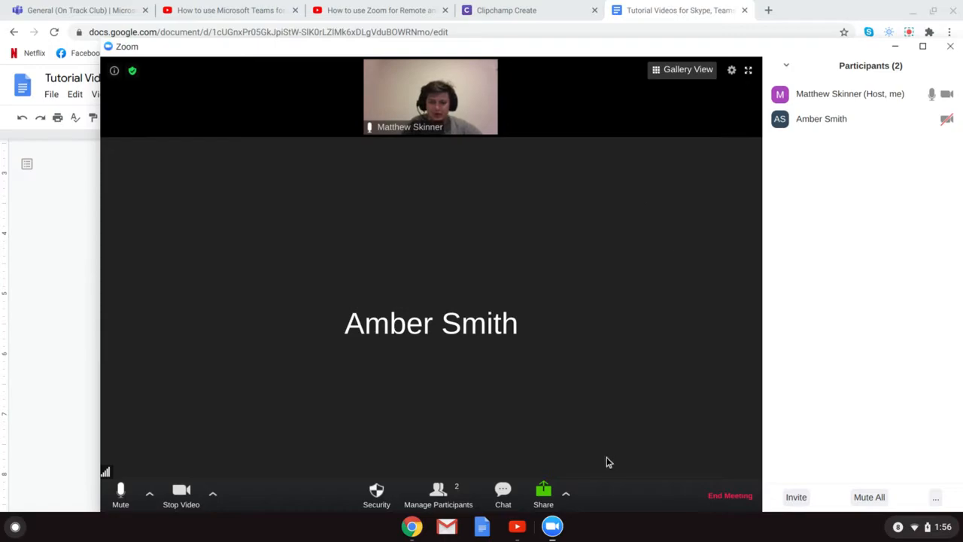
# - Set the meeting's sharing permission to Multiple participants can share simultaneously and check the setting
pyautogui.click(546, 502)
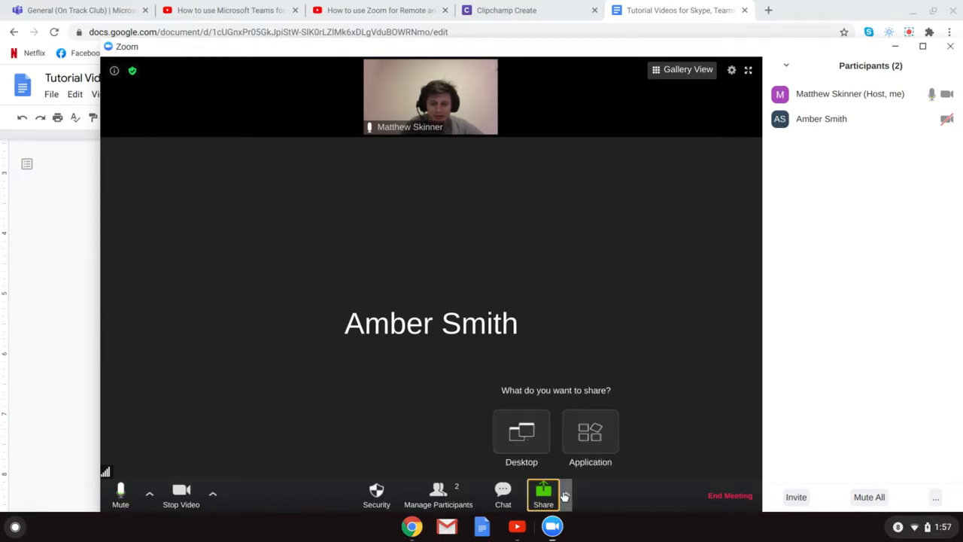
pyautogui.click(565, 497)
pyautogui.click(594, 453)
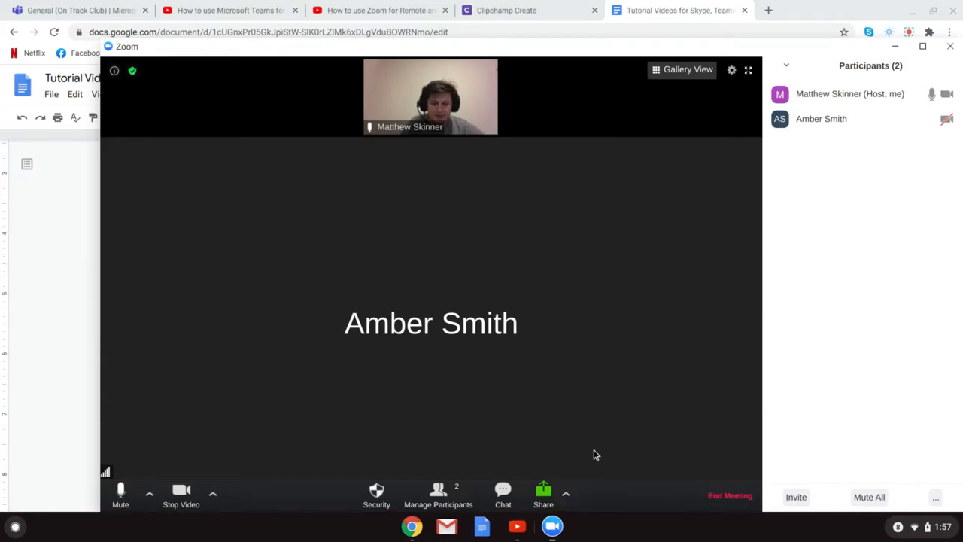
pyautogui.click(564, 493)
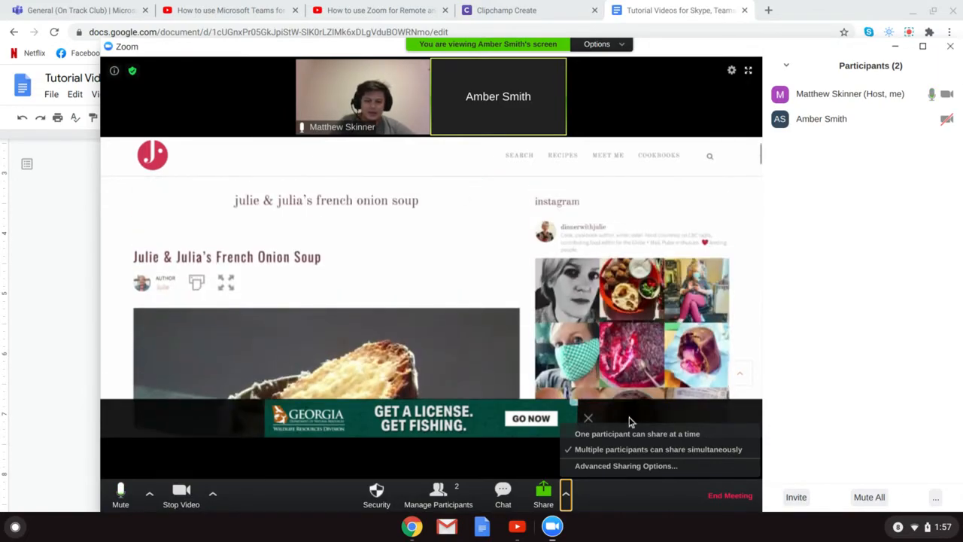
# - Open the meeting chat and send the message "Hey That looks great!" to everyone
pyautogui.click(512, 499)
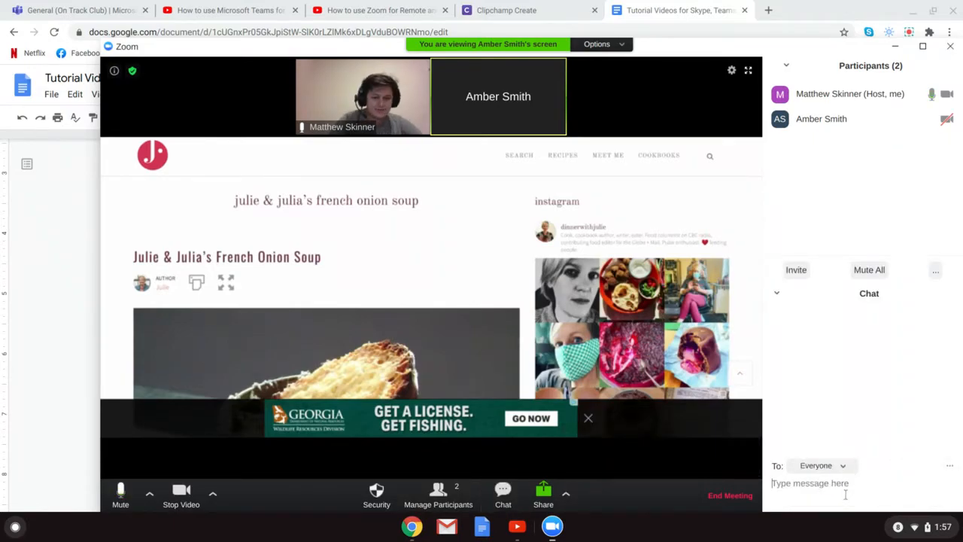
pyautogui.write('Hey That looks g')
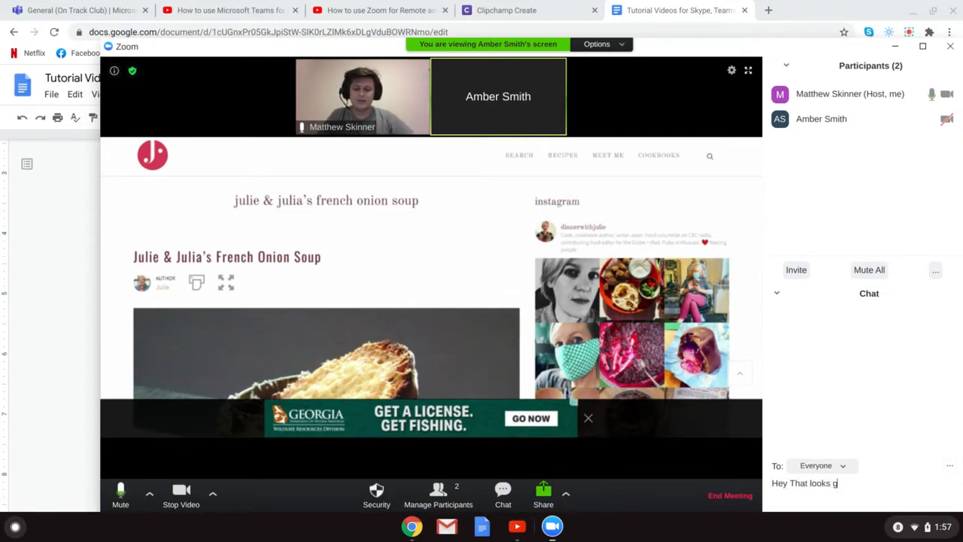
pyautogui.write('reat!')
pyautogui.press('Return')
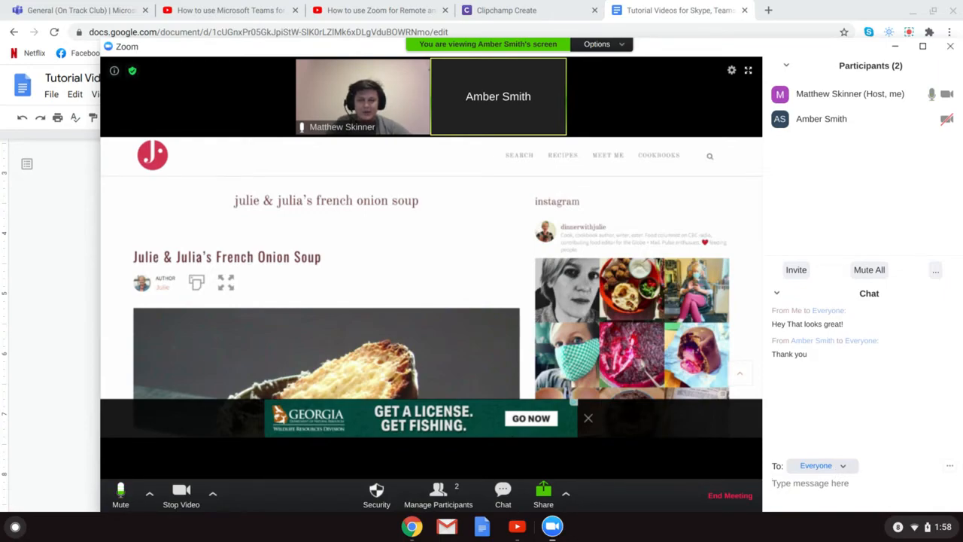
# - Address the chat privately to the other participant and allow attendees to chat with Everyone publicly
pyautogui.click(821, 465)
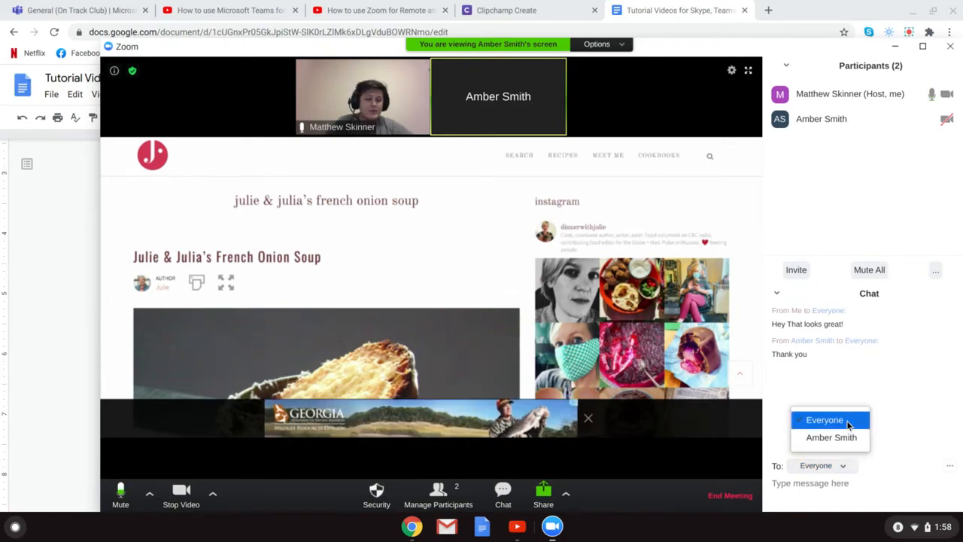
pyautogui.click(832, 437)
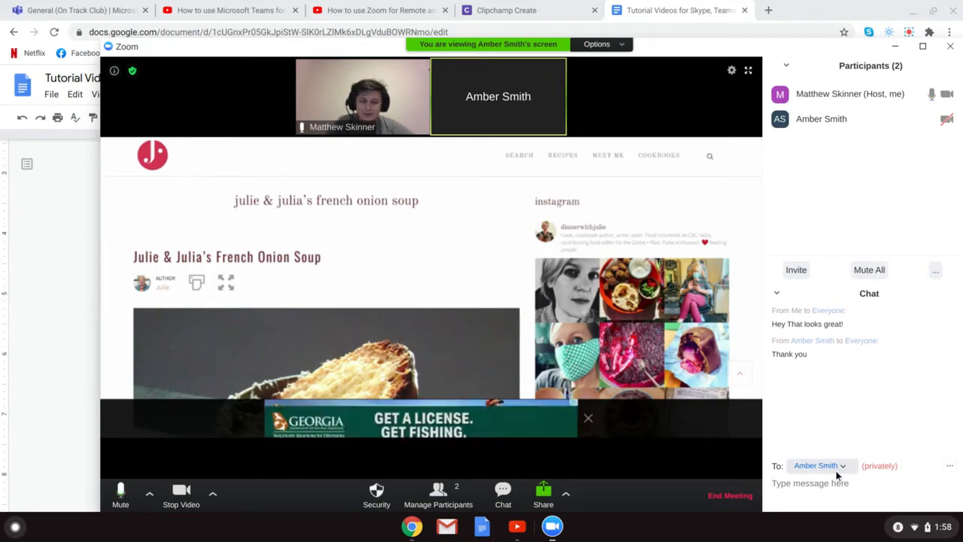
pyautogui.click(949, 466)
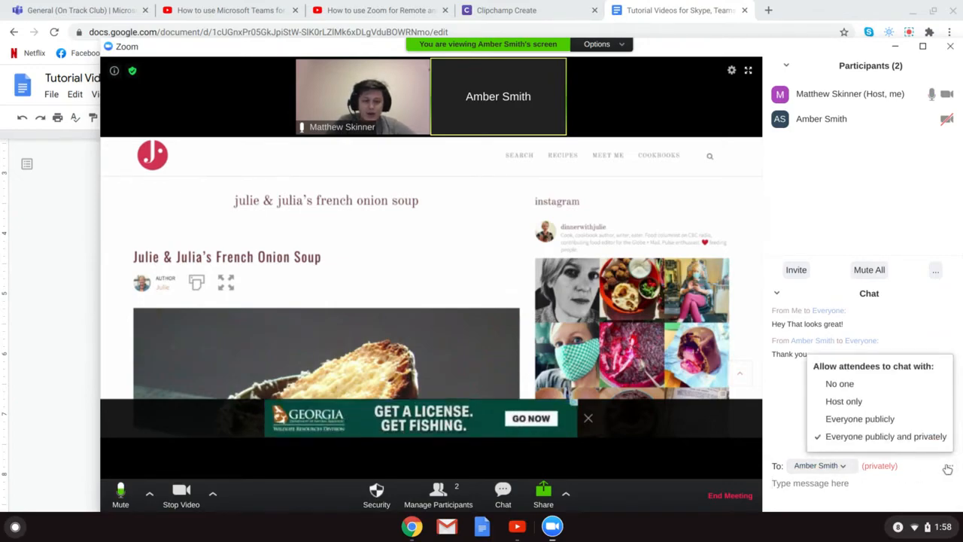
pyautogui.click(863, 418)
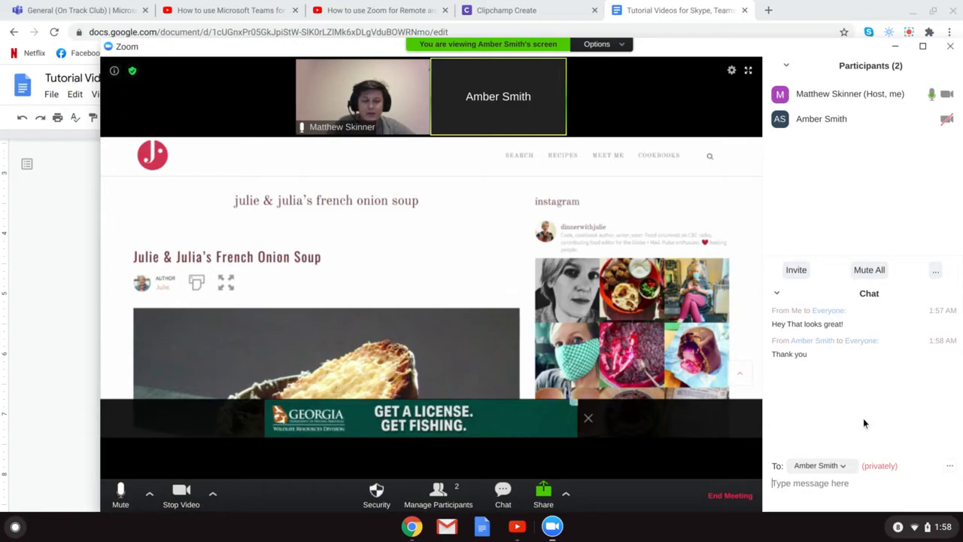
pyautogui.click(949, 465)
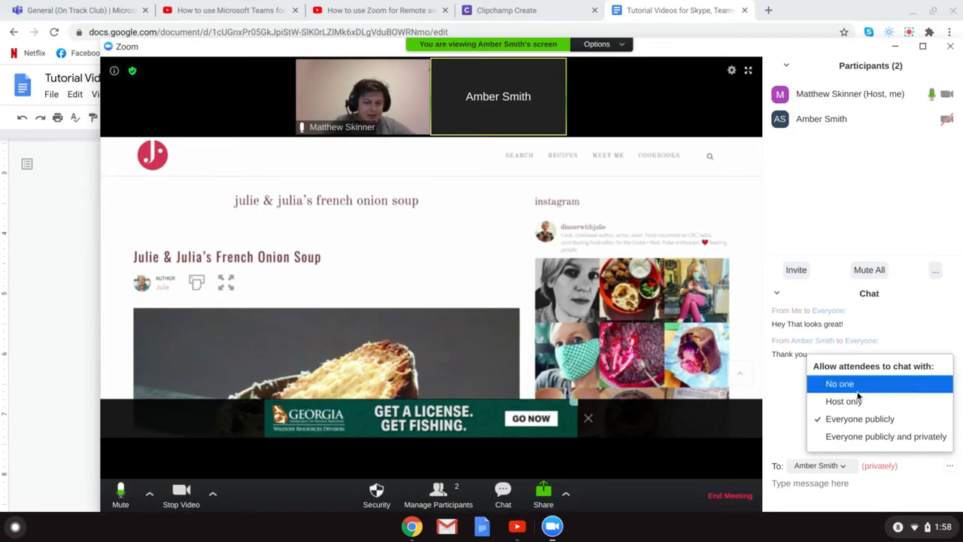
# - Close the meeting chat, and hide and redisplay the participant list
pyautogui.click(443, 497)
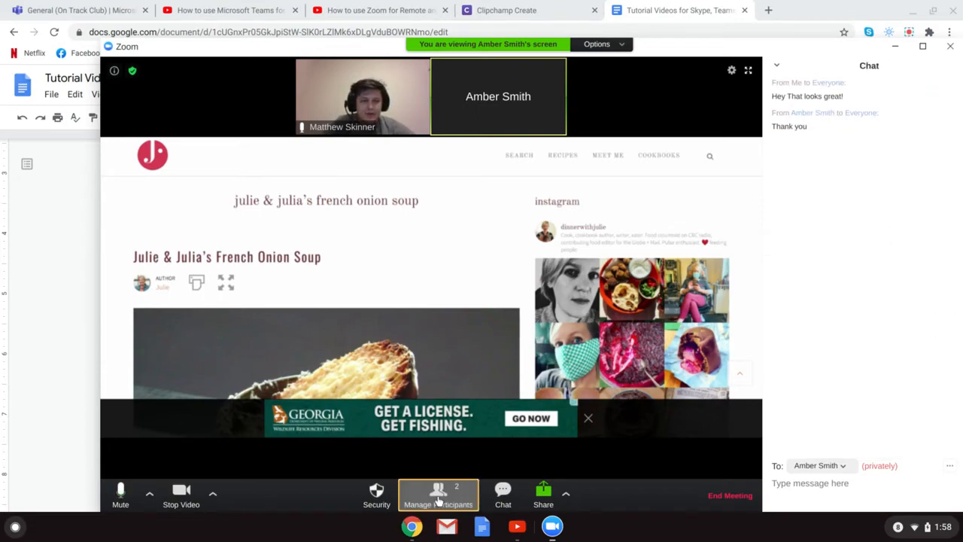
pyautogui.click(446, 497)
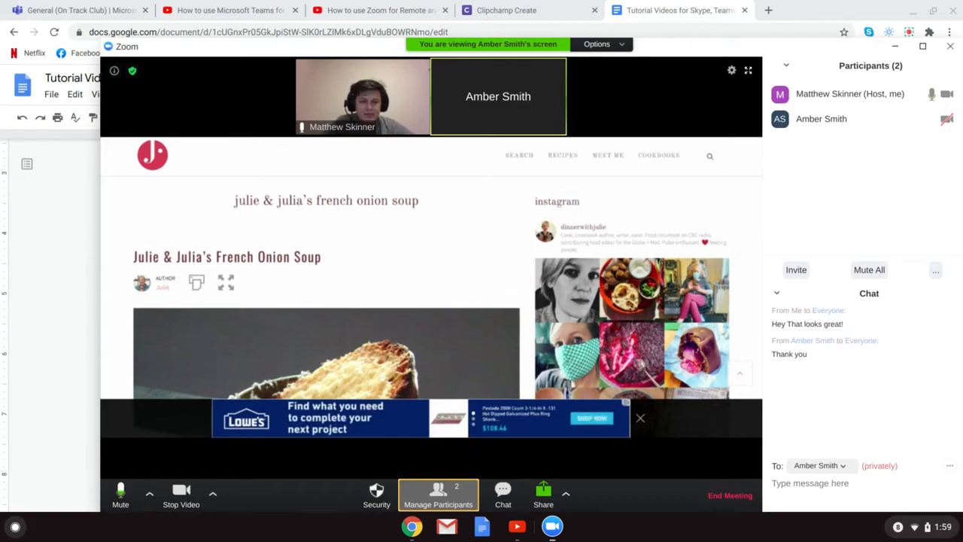
pyautogui.click(494, 499)
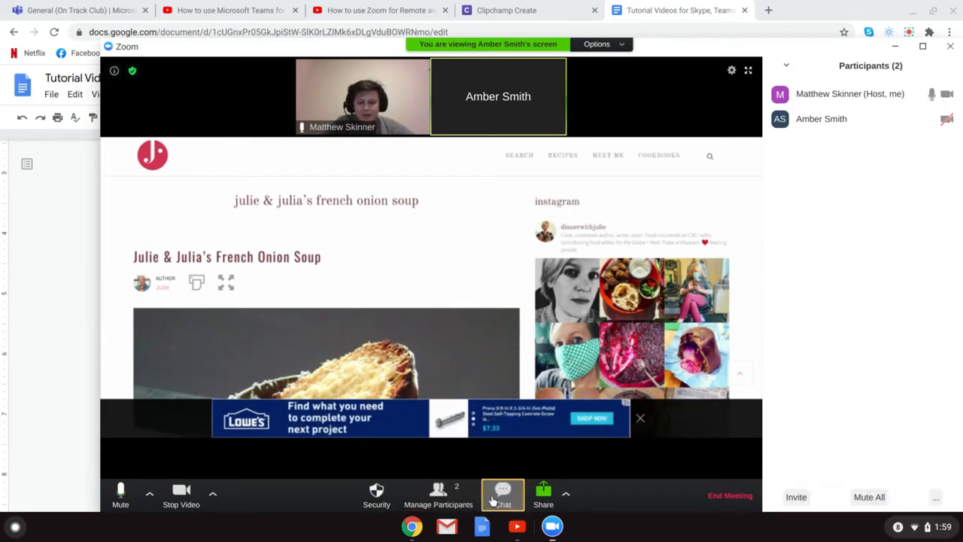
pyautogui.click(456, 500)
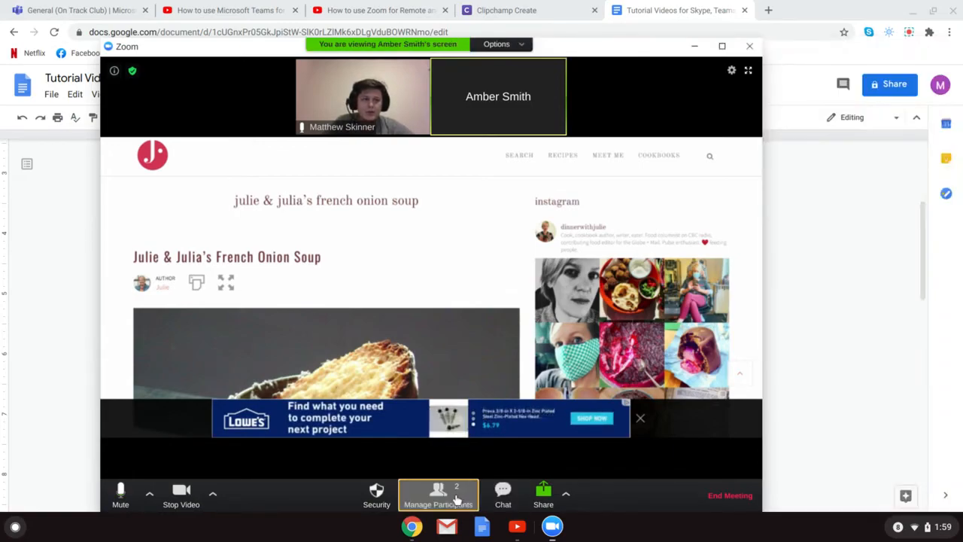
pyautogui.click(456, 500)
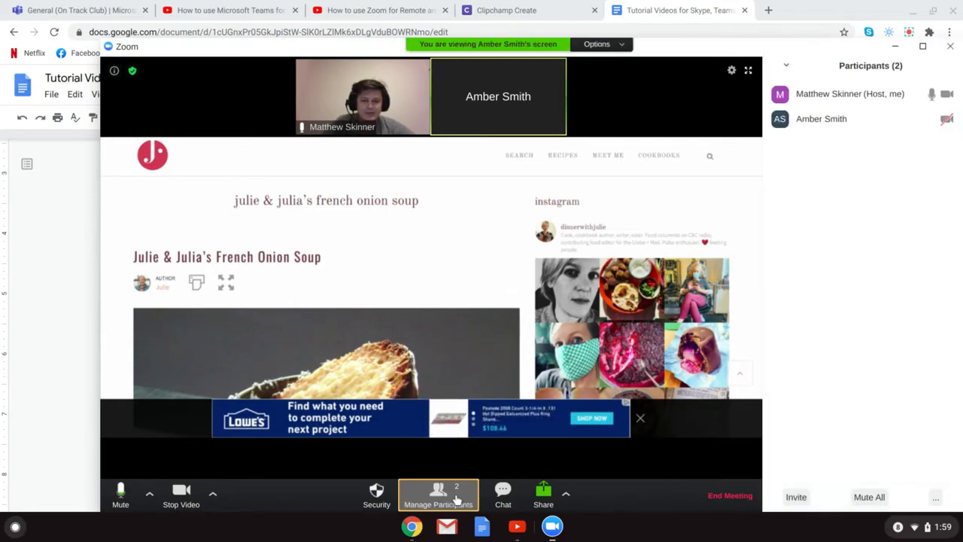
pyautogui.moveTo(946, 120)
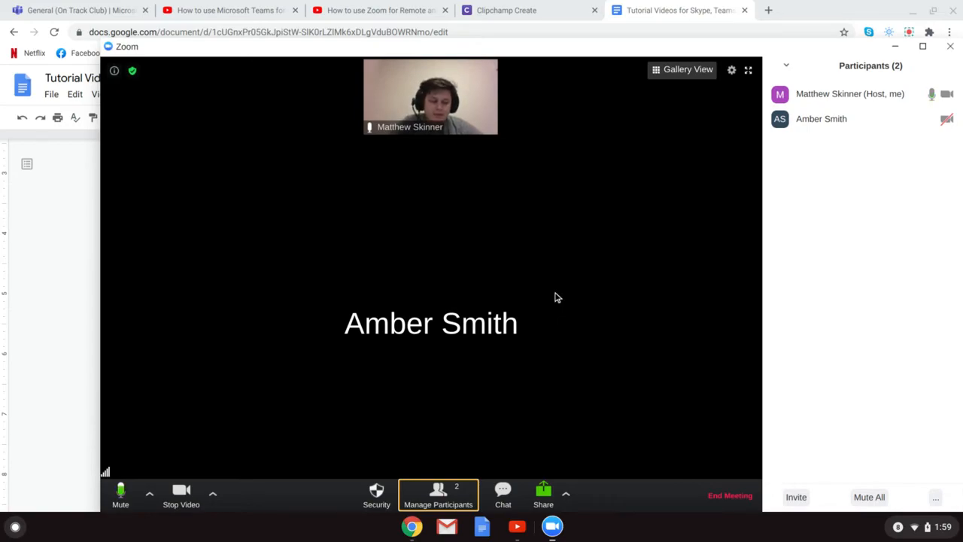
# - End the meeting for all participants and close the Zoom window
pyautogui.click(544, 497)
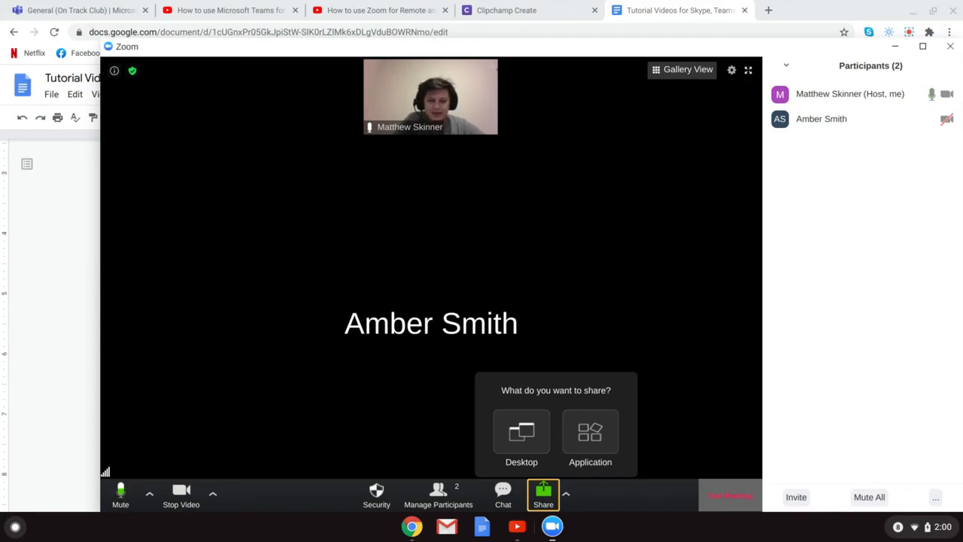
pyautogui.click(727, 497)
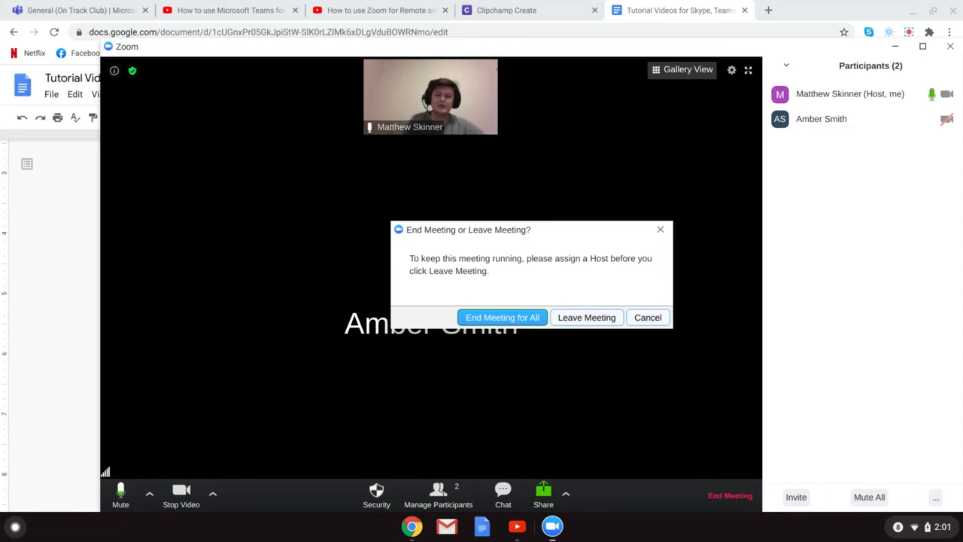
pyautogui.click(516, 320)
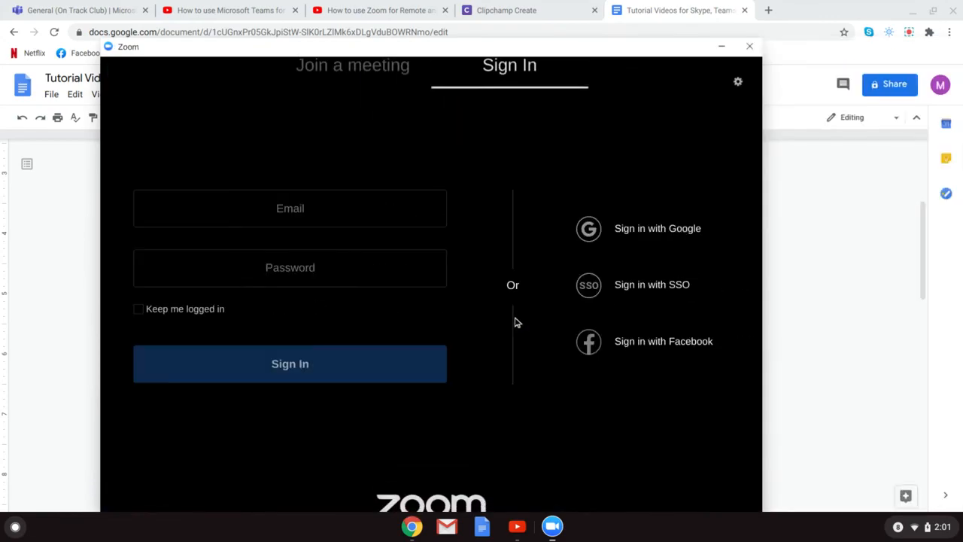
pyautogui.click(750, 47)
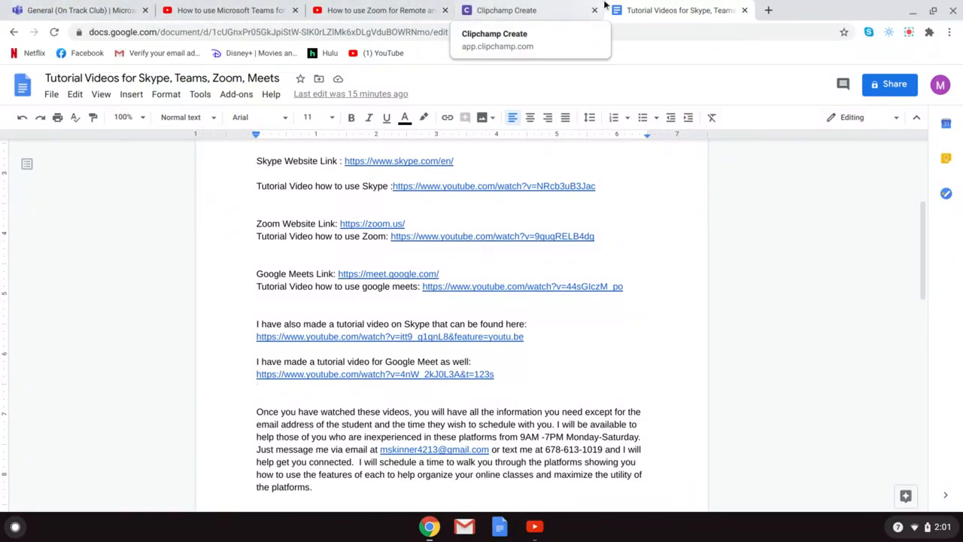
# - Open google.com in a new Chrome tab
pyautogui.click(768, 10)
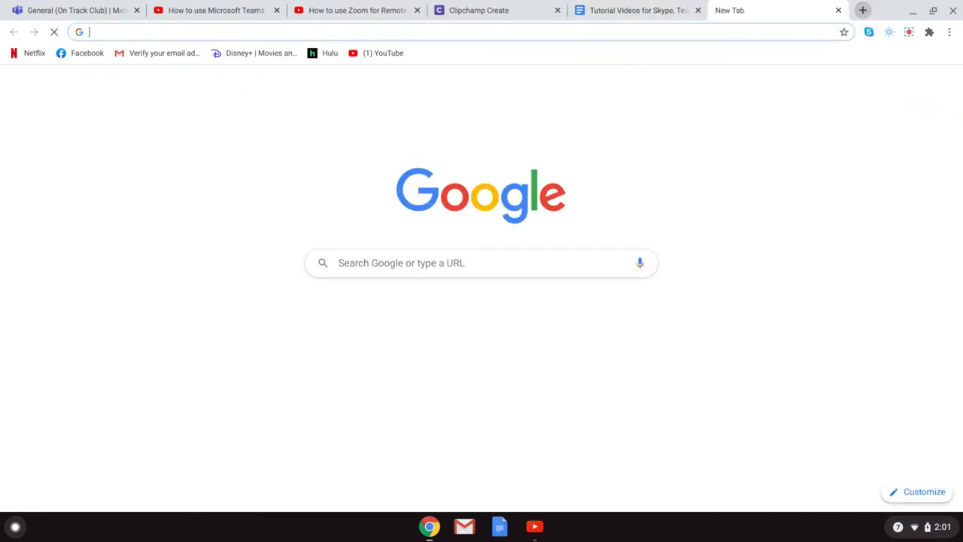
pyautogui.write('google.com')
pyautogui.press('Return')
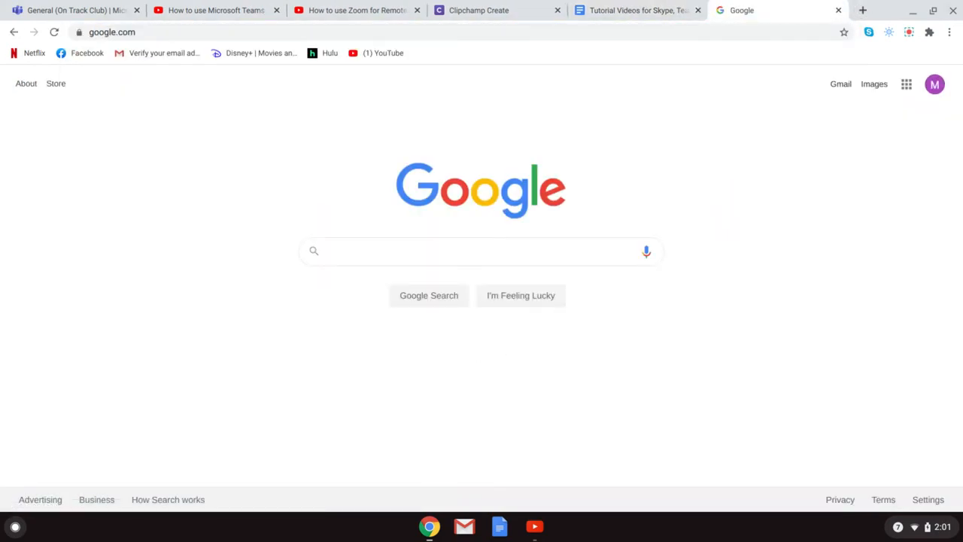
pyautogui.click(909, 32)
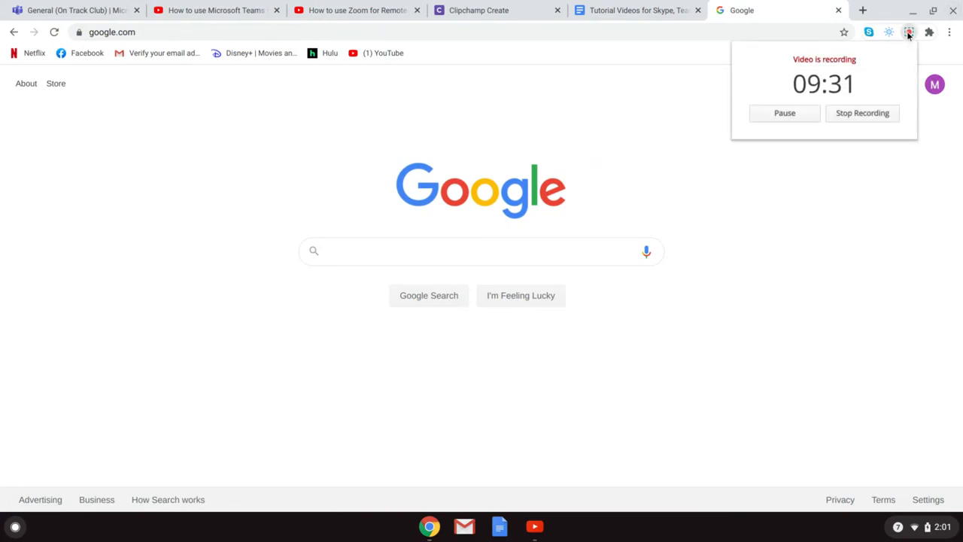